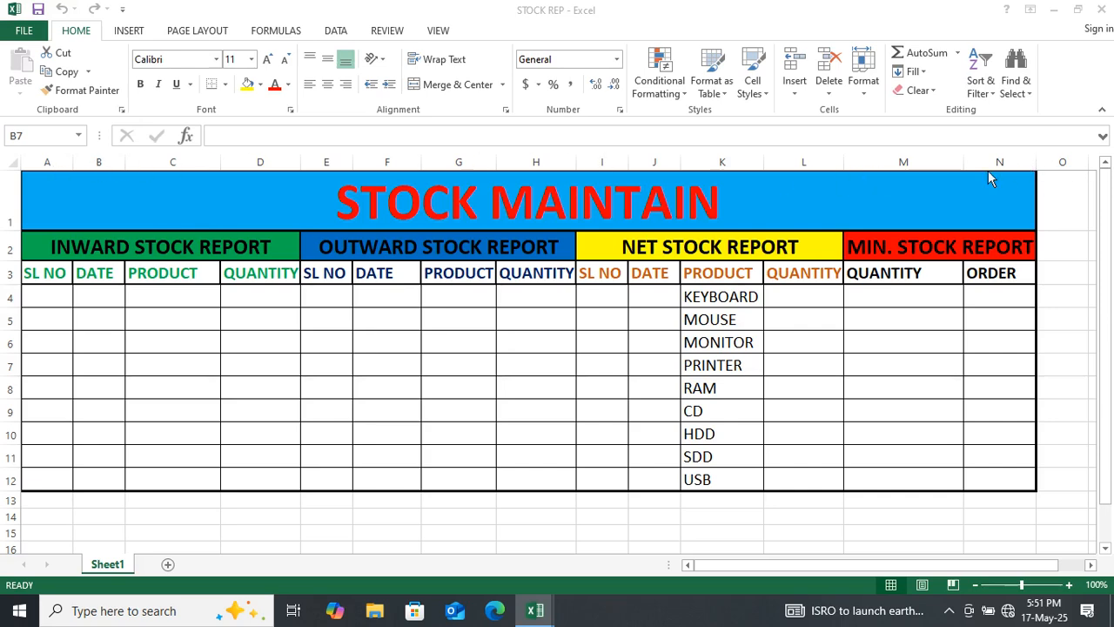
# - Examine the STOCK MAINTAIN title and the Inward, Outward, Net and Min. Stock Report section headings
pyautogui.click(776, 209)
pyautogui.press('BackSpace')
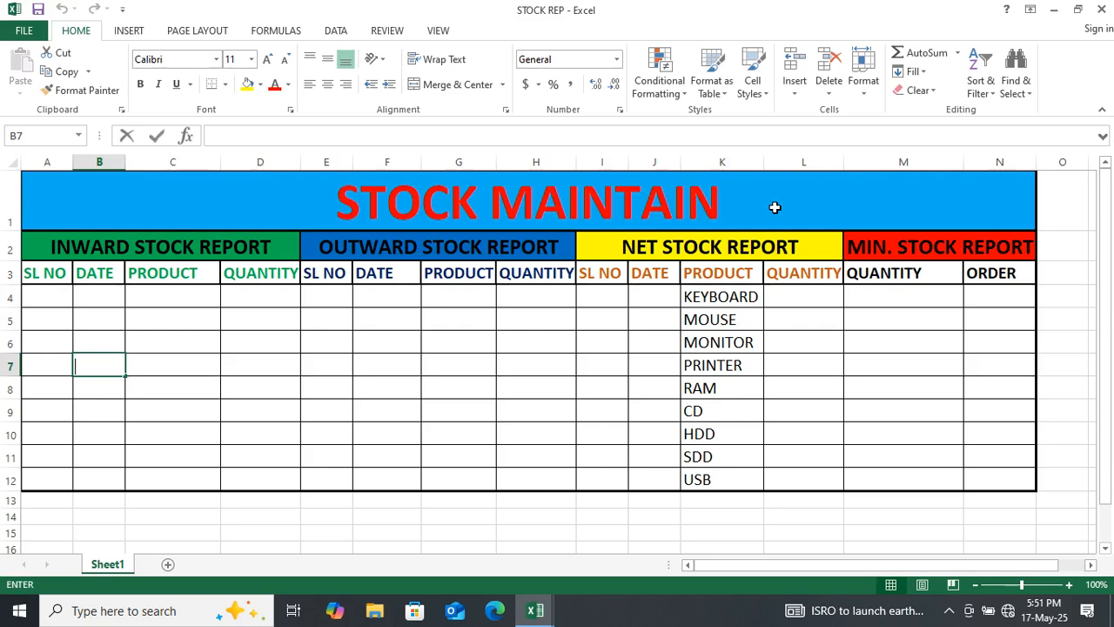
pyautogui.click(528, 196)
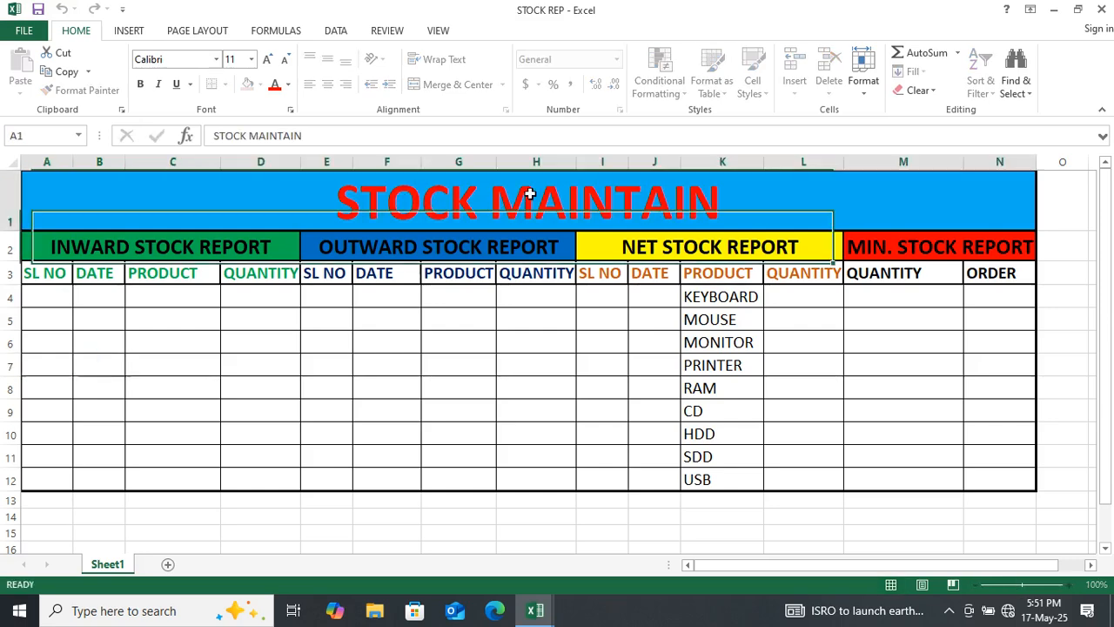
pyautogui.click(31, 250)
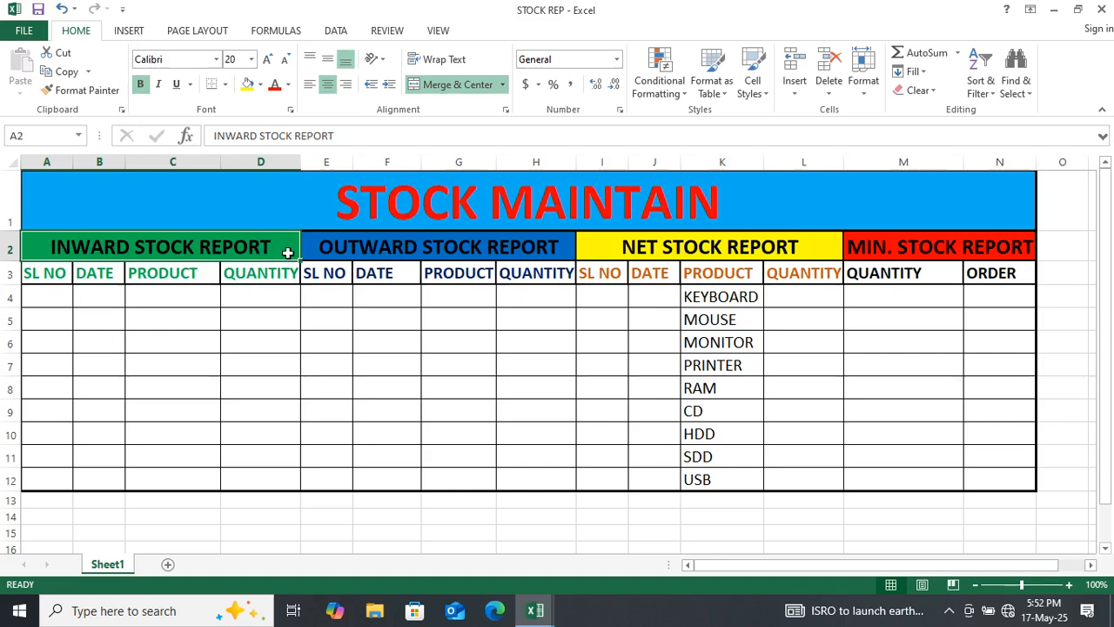
pyautogui.click(374, 252)
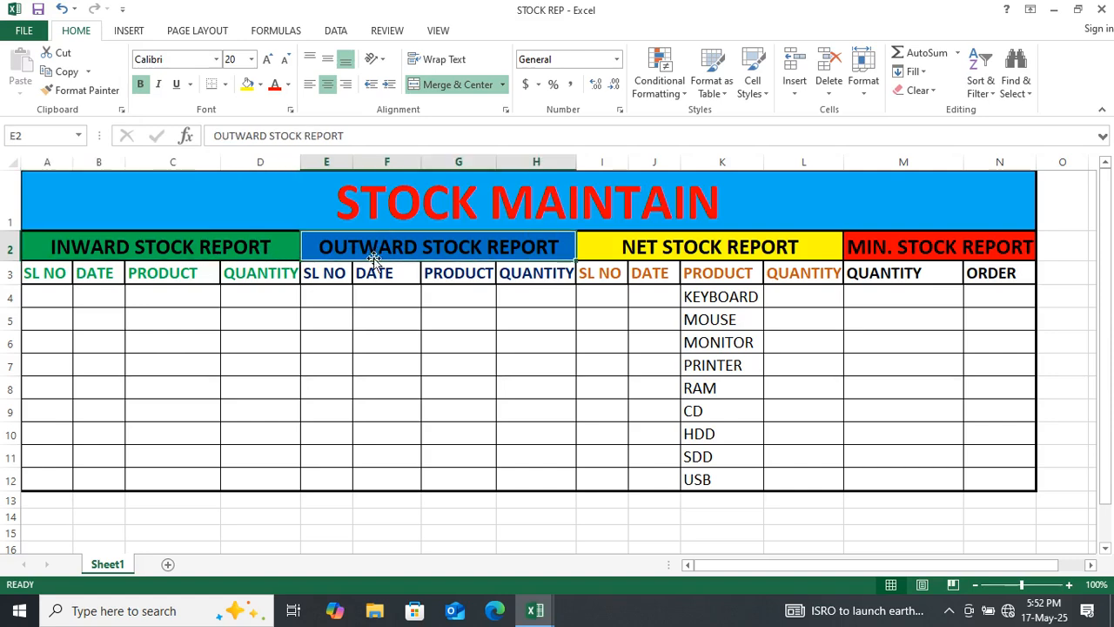
pyautogui.click(664, 247)
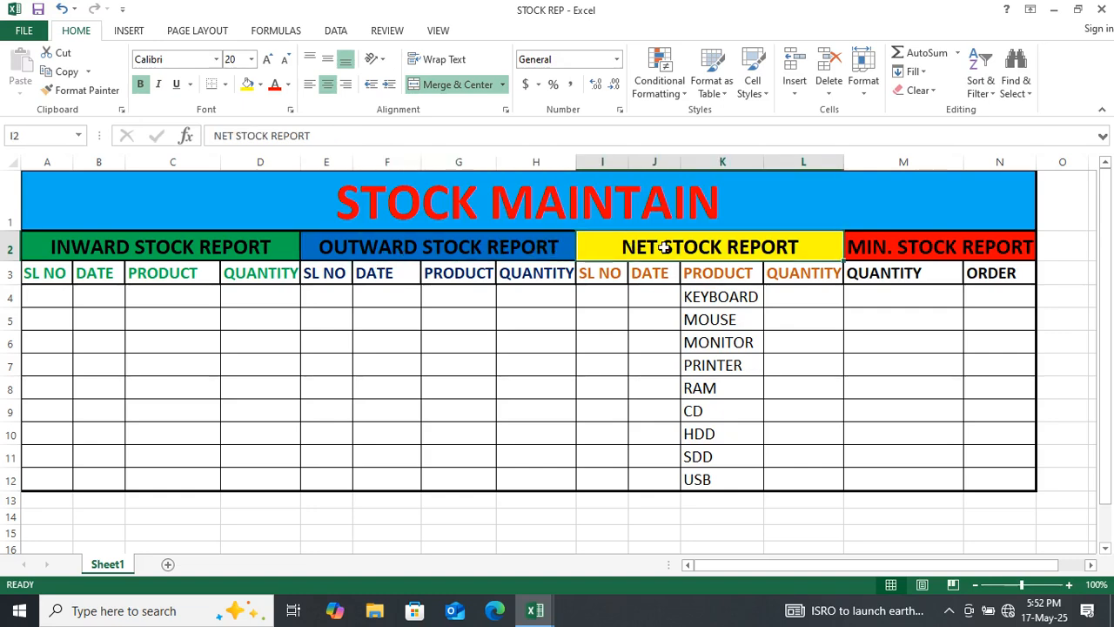
pyautogui.click(920, 252)
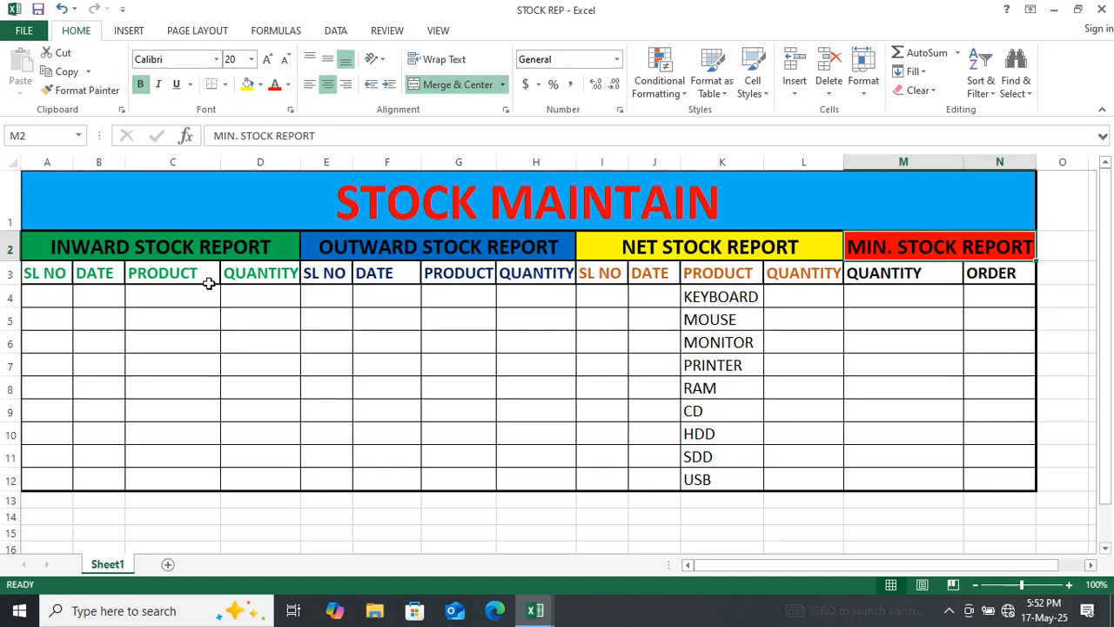
pyautogui.click(147, 248)
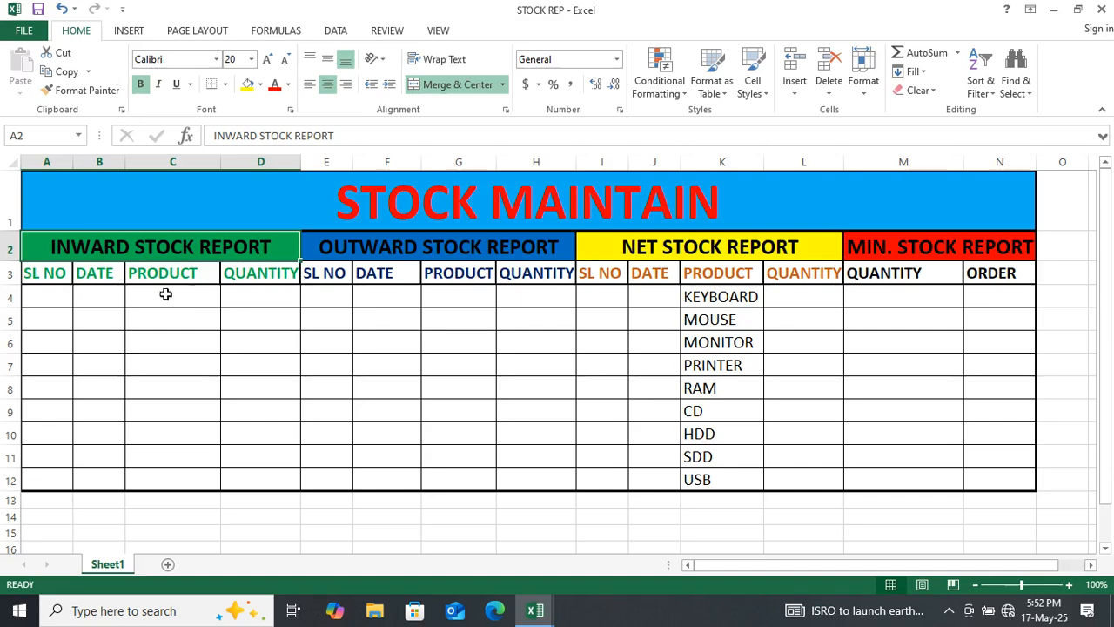
# - Apply list data validation to the Inward Stock product cells C4:C12, using the product names in =$K$4:$K$12 as the source
pyautogui.moveTo(152, 291); pyautogui.dragTo(164, 473)
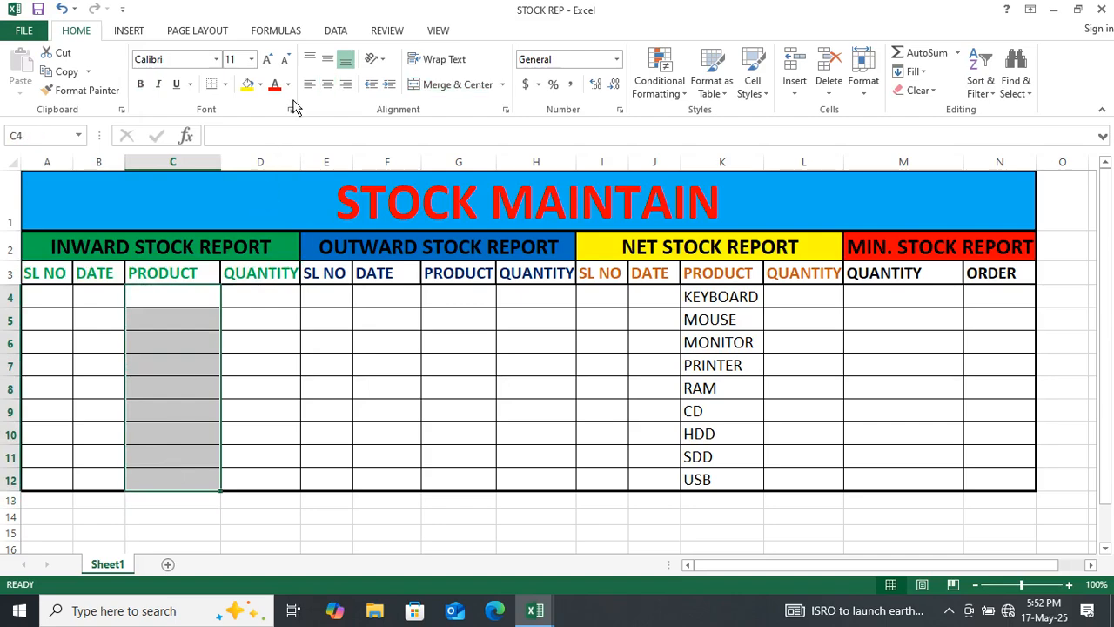
pyautogui.click(335, 31)
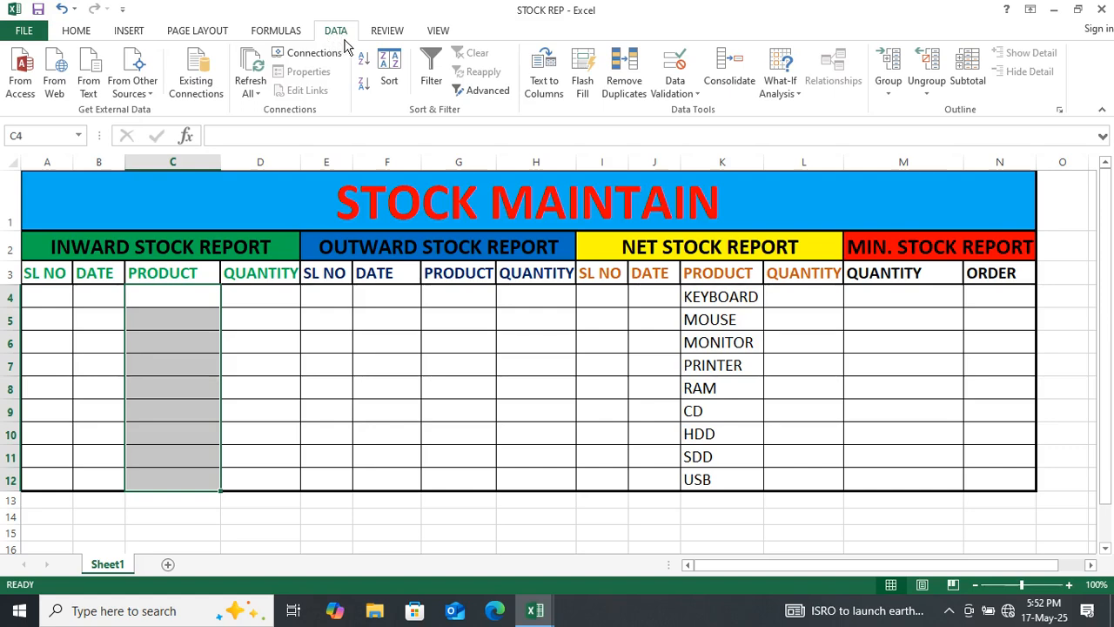
pyautogui.click(675, 69)
pyautogui.moveTo(707, 235); pyautogui.dragTo(401, 31)
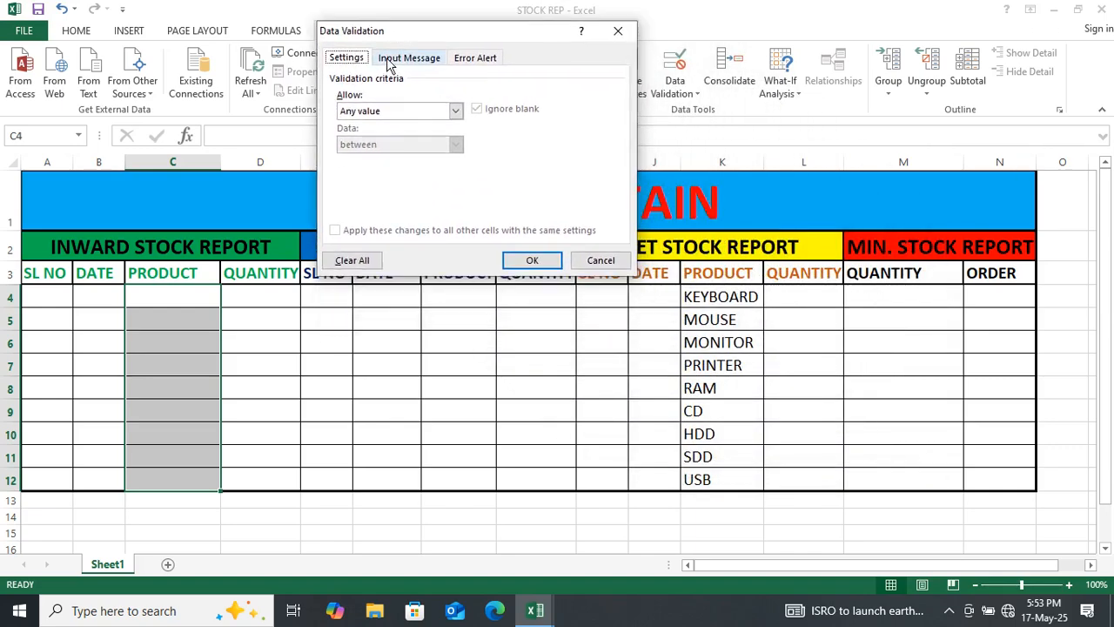
pyautogui.click(381, 111)
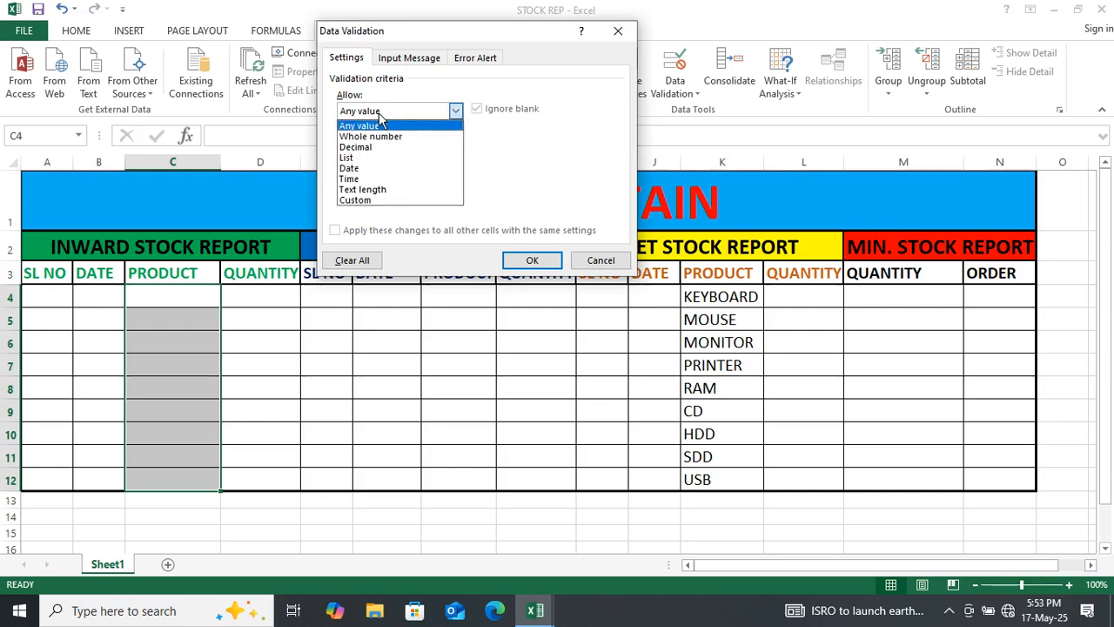
pyautogui.click(378, 159)
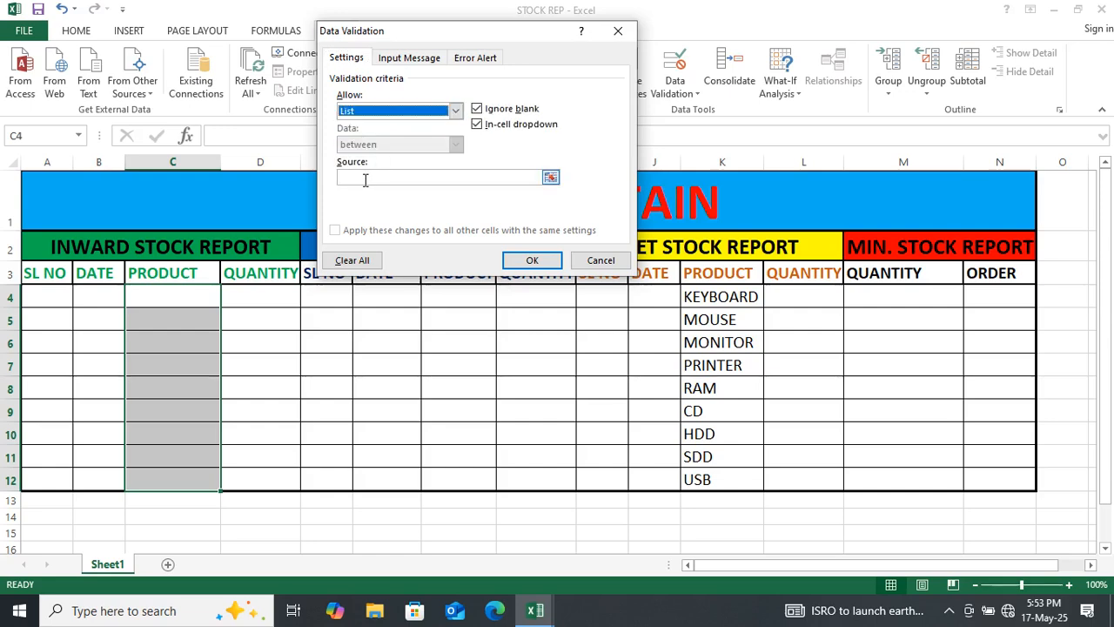
pyautogui.click(365, 179)
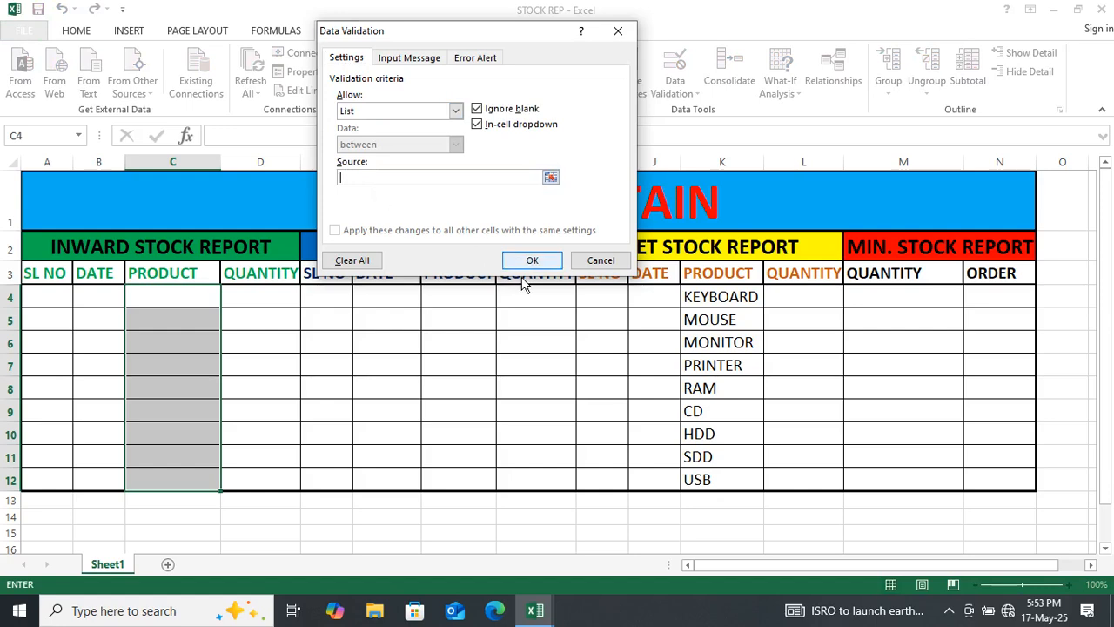
pyautogui.moveTo(690, 294); pyautogui.dragTo(698, 474)
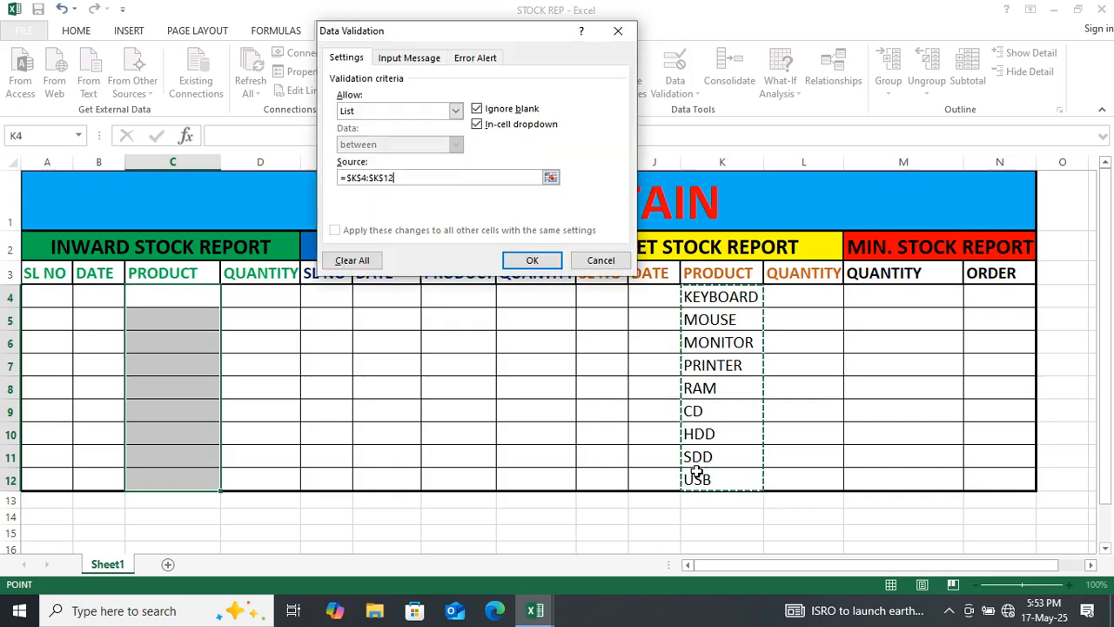
pyautogui.click(535, 260)
# - Check the product drop-down lists in Inward Stock cells C4, C5 and C6 without choosing an entry
pyautogui.click(199, 297)
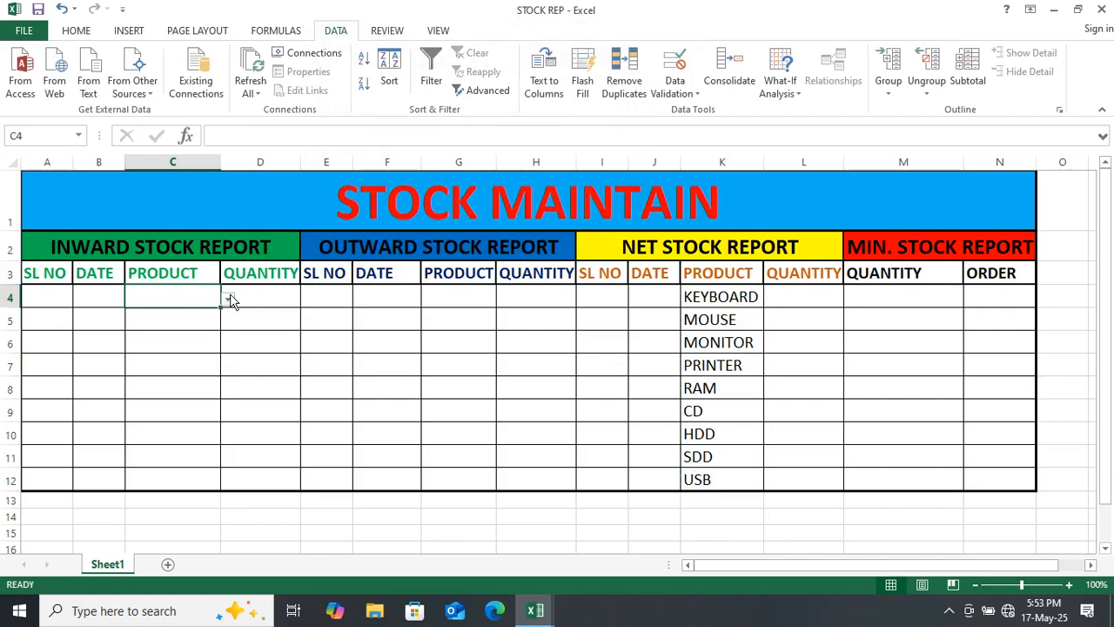
pyautogui.click(227, 299)
pyautogui.click(242, 312)
pyautogui.click(192, 315)
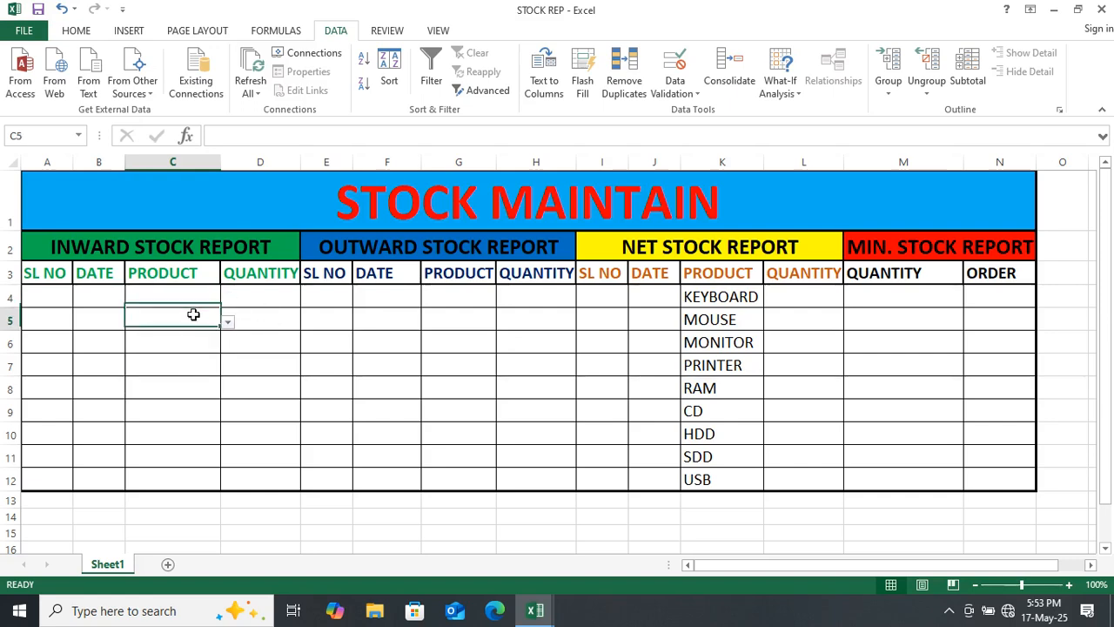
pyautogui.click(227, 322)
pyautogui.click(233, 323)
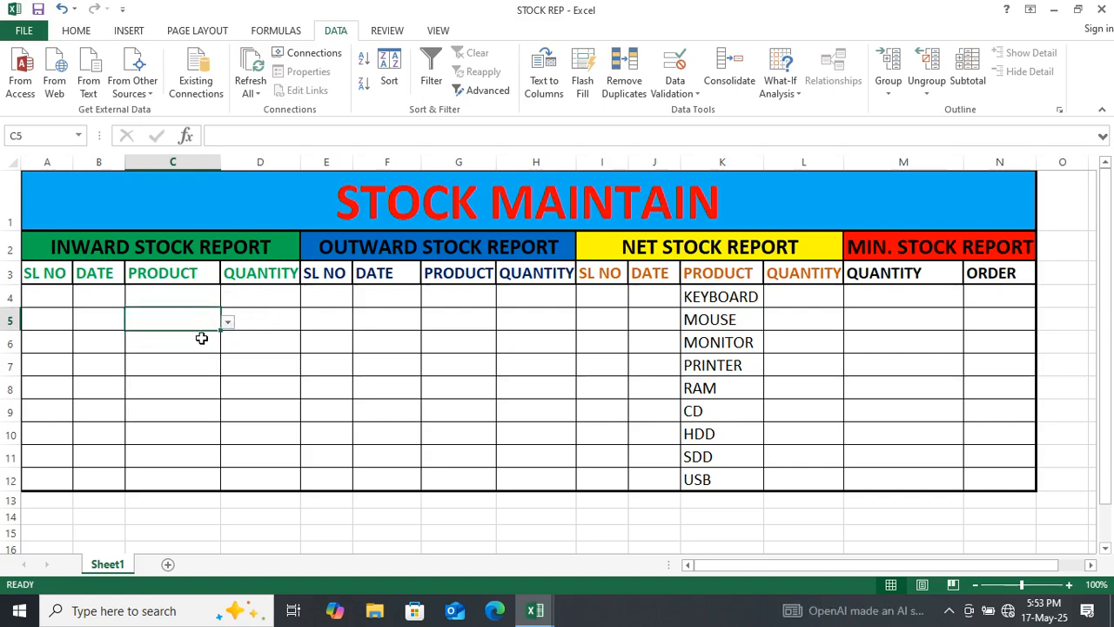
pyautogui.click(204, 341)
pyautogui.click(228, 345)
pyautogui.click(285, 341)
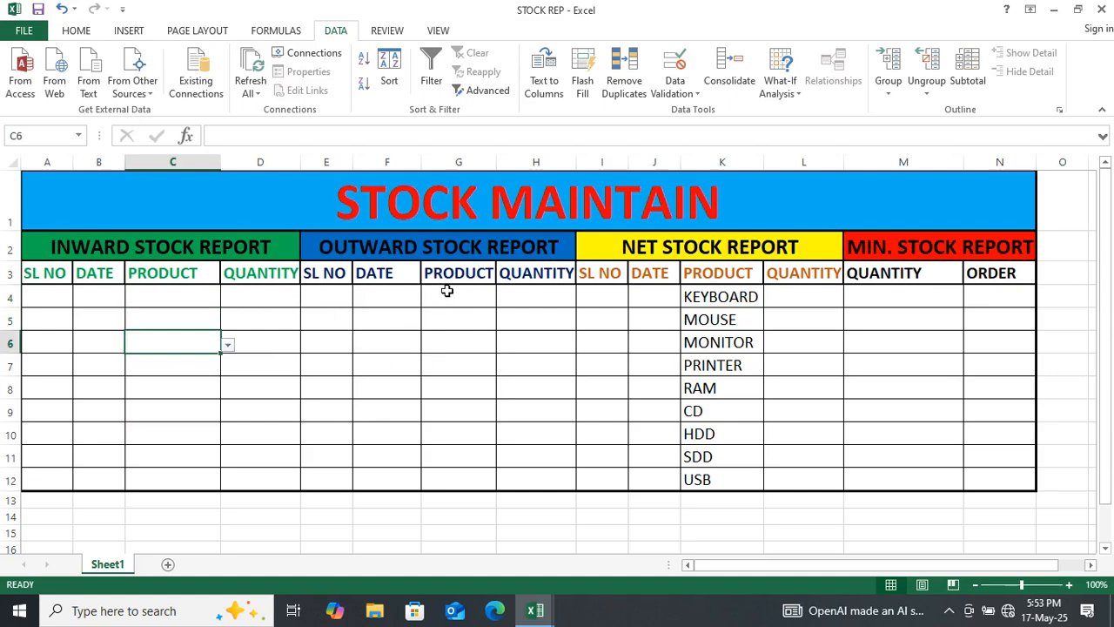
# - Apply list data validation to the Outward Stock product cells G4:G12, using the product names in K4:K12 as the source
pyautogui.moveTo(447, 291); pyautogui.dragTo(454, 471)
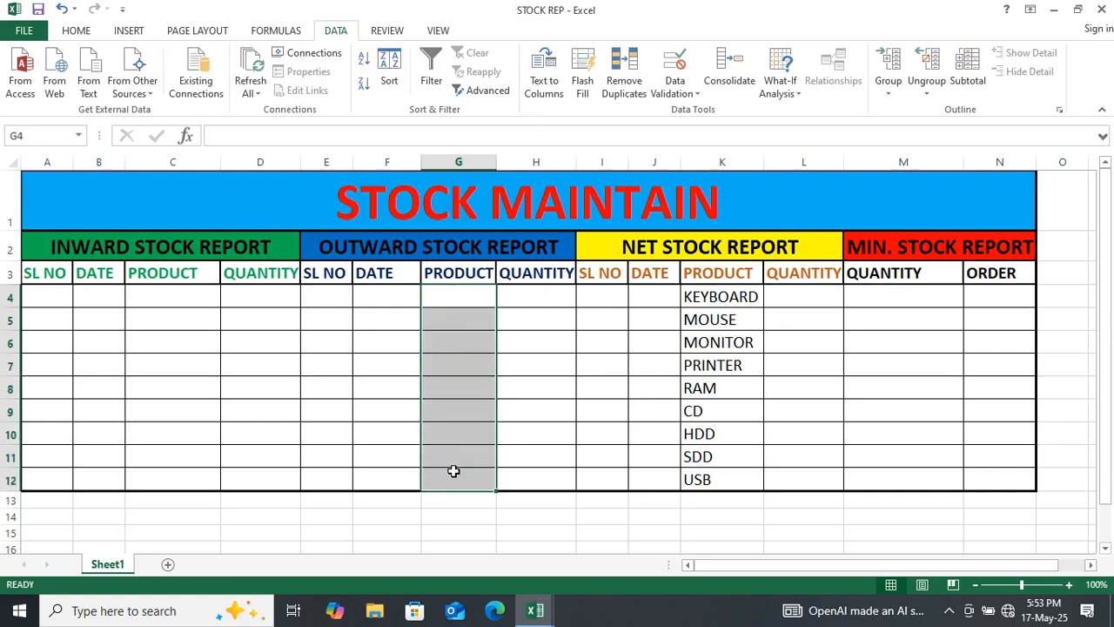
pyautogui.click(672, 91)
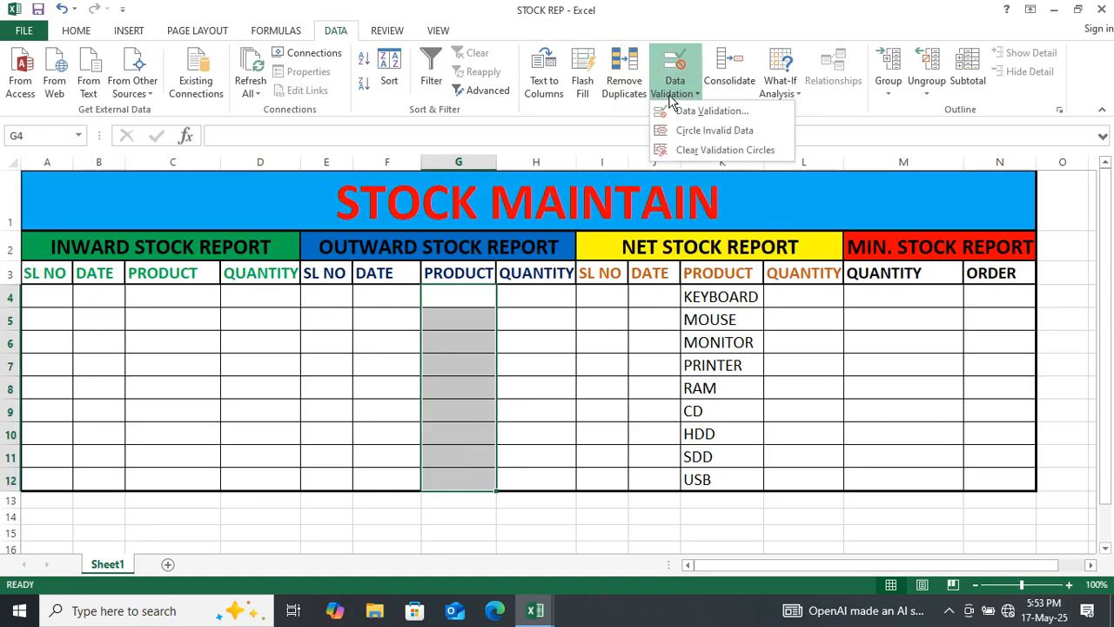
pyautogui.click(686, 113)
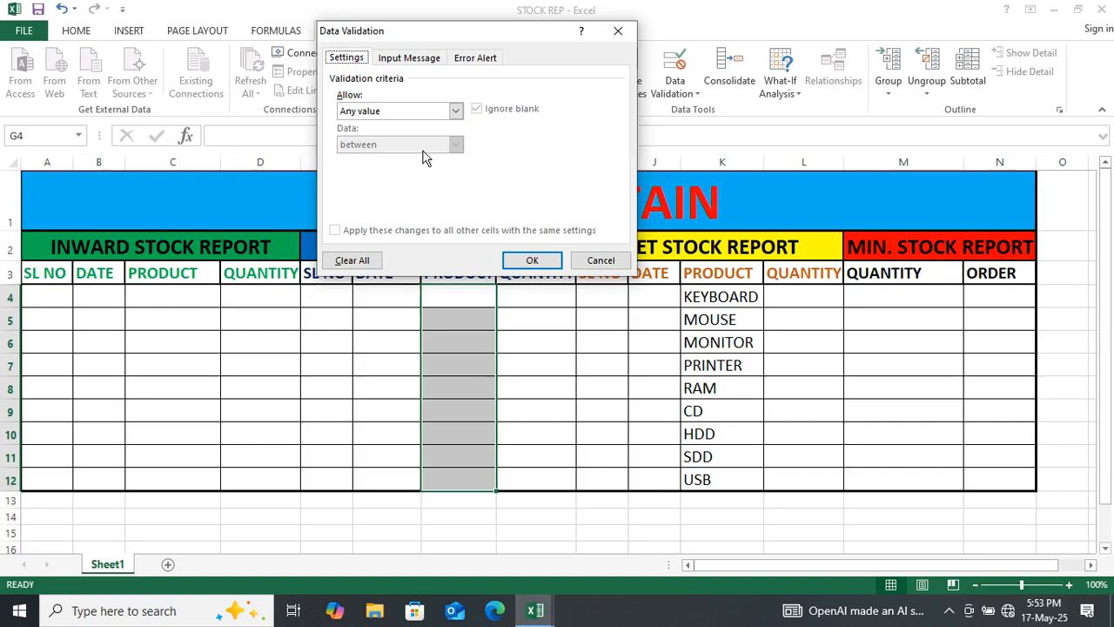
pyautogui.click(387, 111)
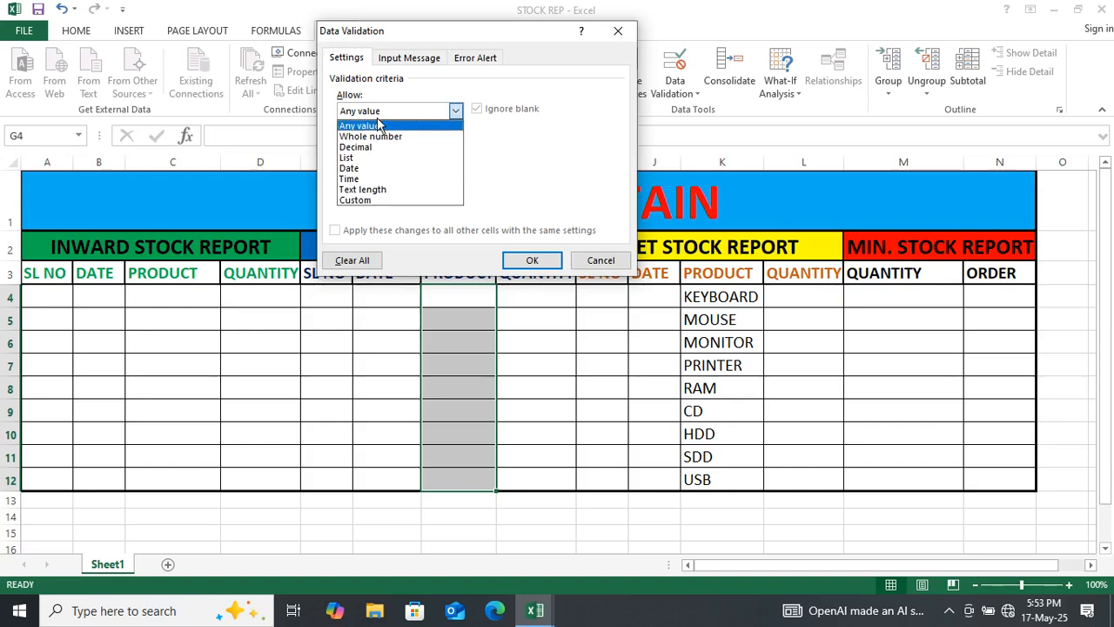
pyautogui.click(370, 161)
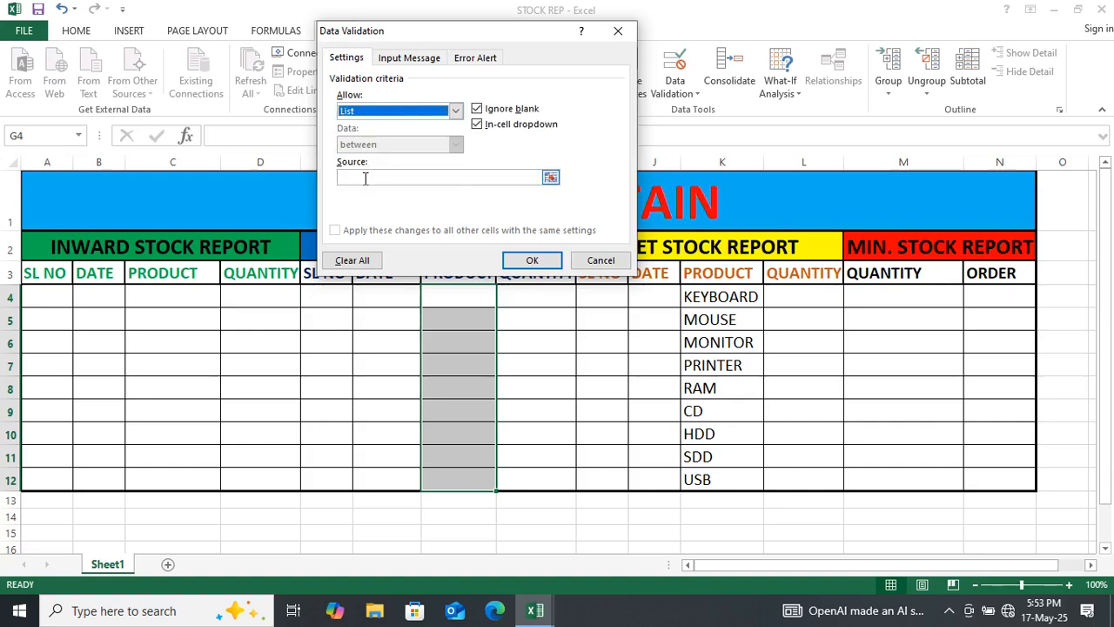
pyautogui.click(365, 177)
pyautogui.moveTo(742, 296); pyautogui.dragTo(728, 481)
pyautogui.click(540, 260)
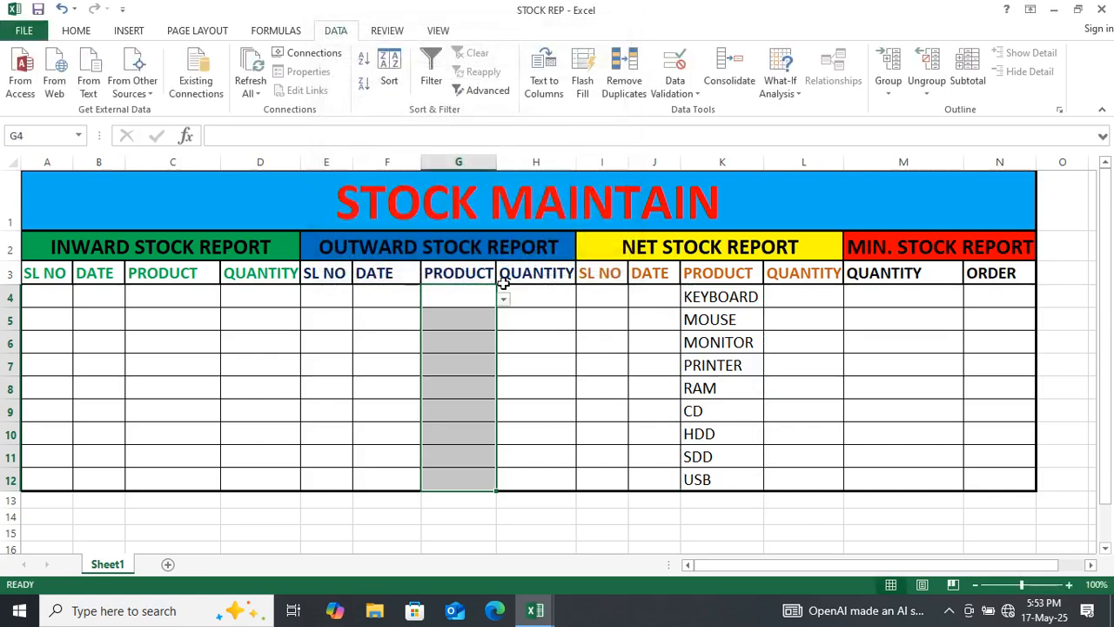
# - Check the product drop-down lists in Outward Stock cells G4 through G7 without choosing an entry
pyautogui.click(479, 302)
pyautogui.click(505, 302)
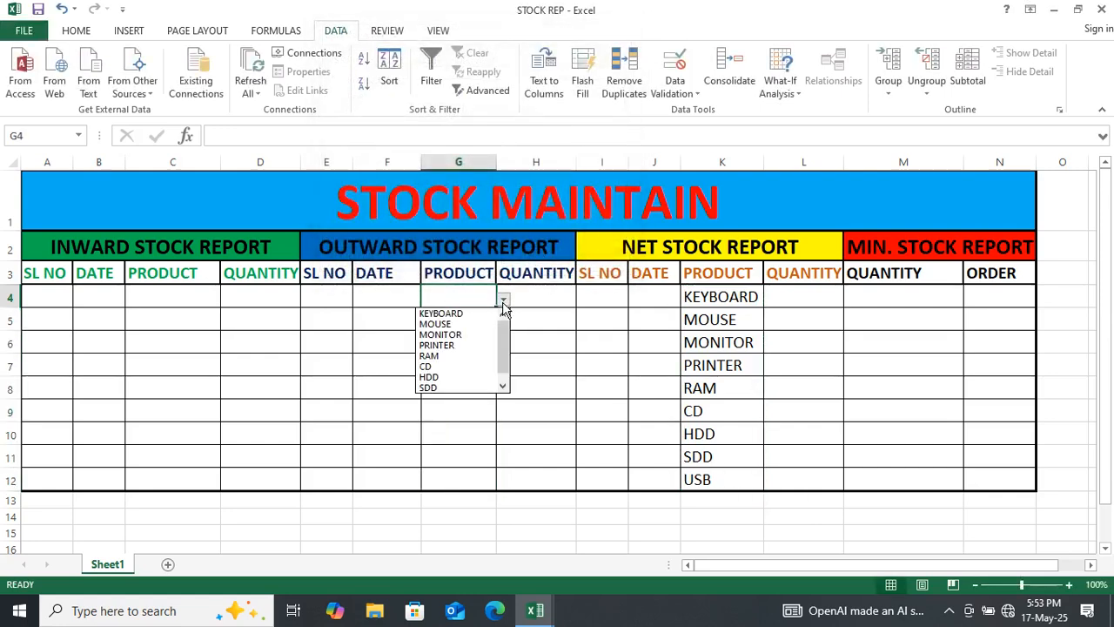
pyautogui.click(585, 305)
pyautogui.click(467, 322)
pyautogui.click(503, 322)
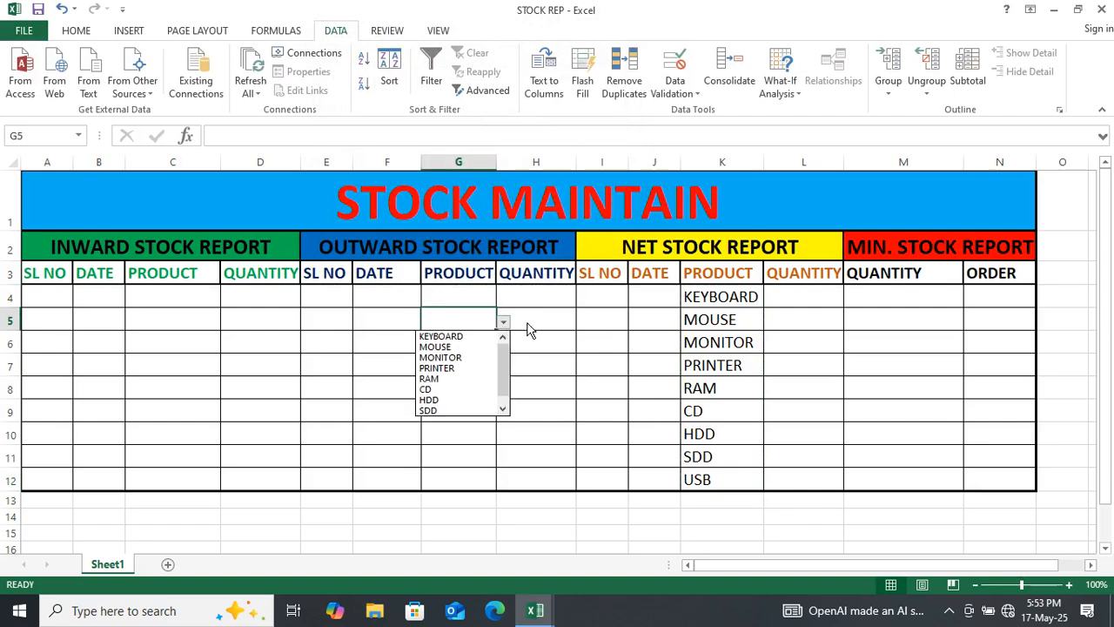
pyautogui.click(528, 323)
pyautogui.click(448, 346)
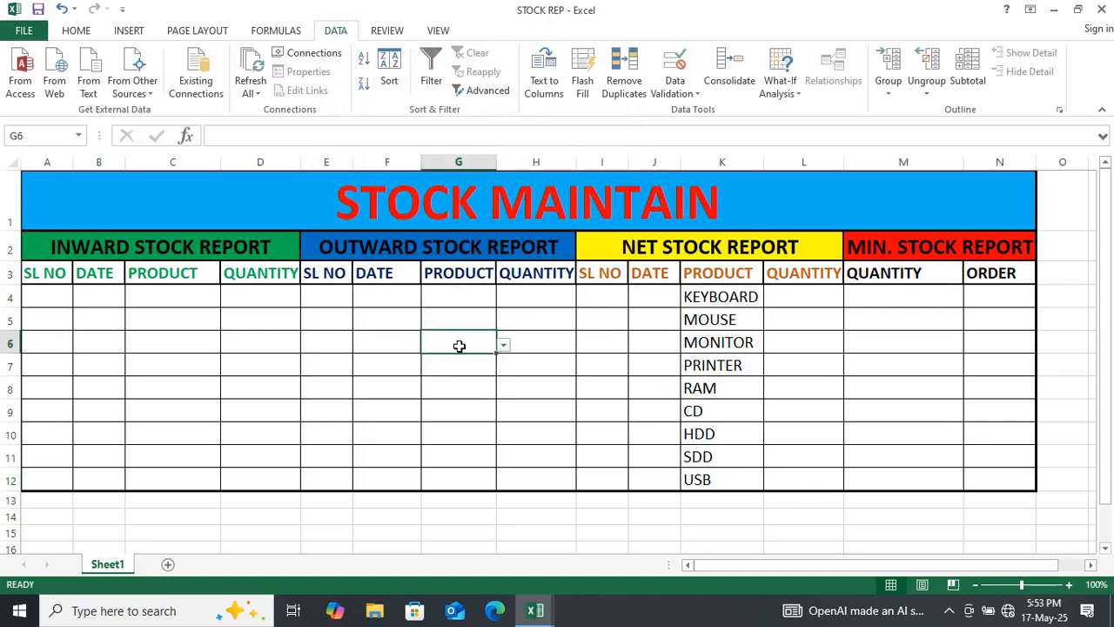
pyautogui.click(503, 345)
pyautogui.click(523, 337)
pyautogui.click(438, 366)
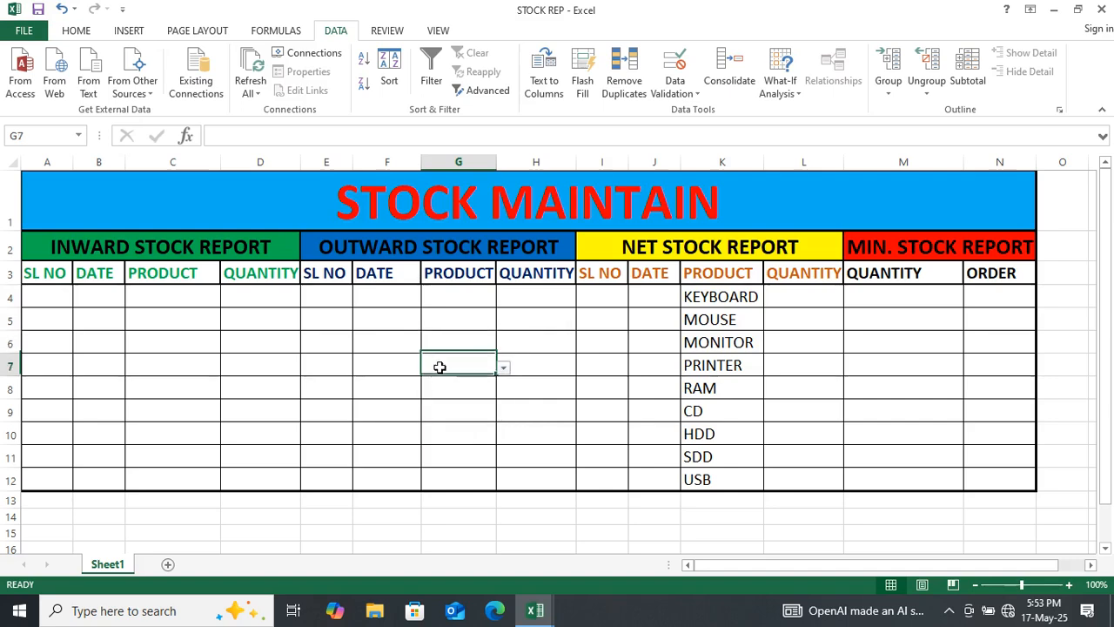
pyautogui.click(503, 368)
pyautogui.click(536, 319)
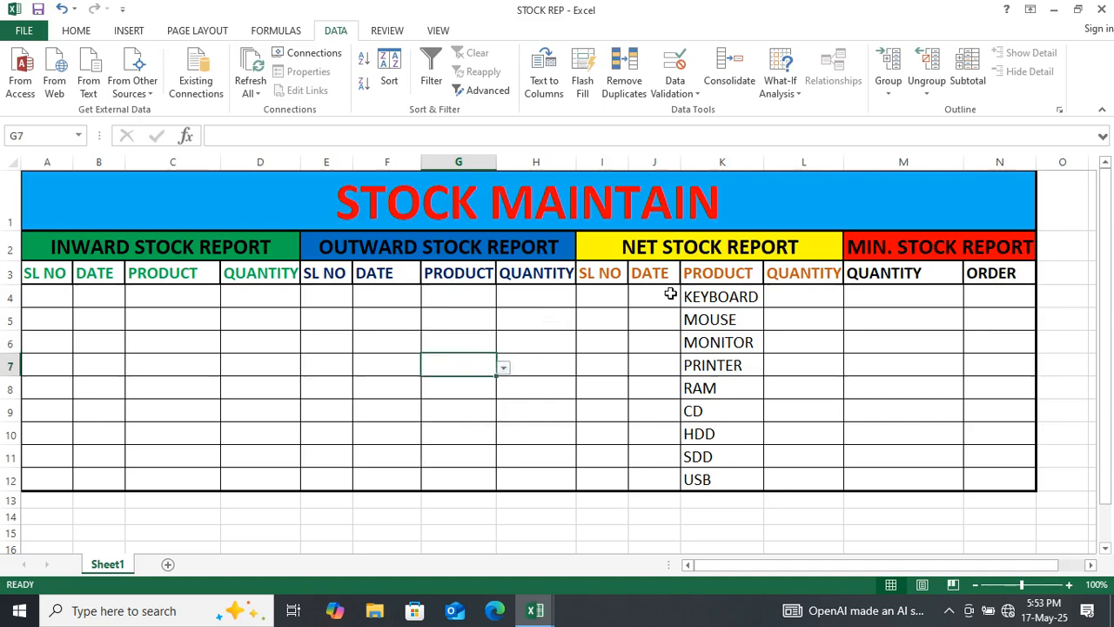
# - Start a SUMIF formula in the KEYBOARD net quantity cell L4, using the inward products C4:C12 as its range
pyautogui.click(786, 295)
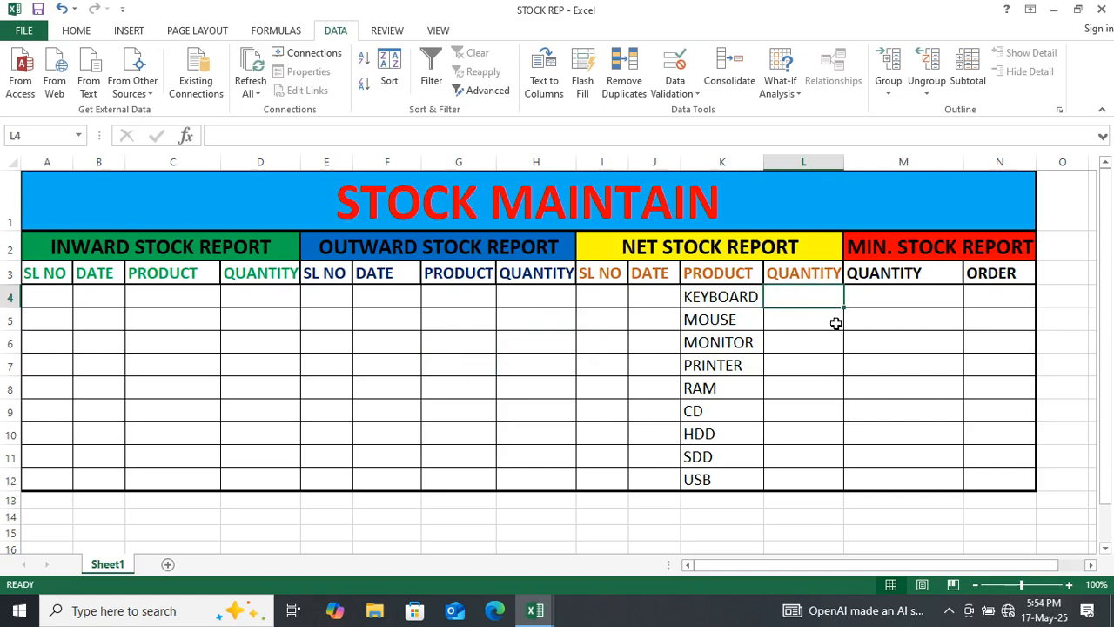
pyautogui.write('=sumif')
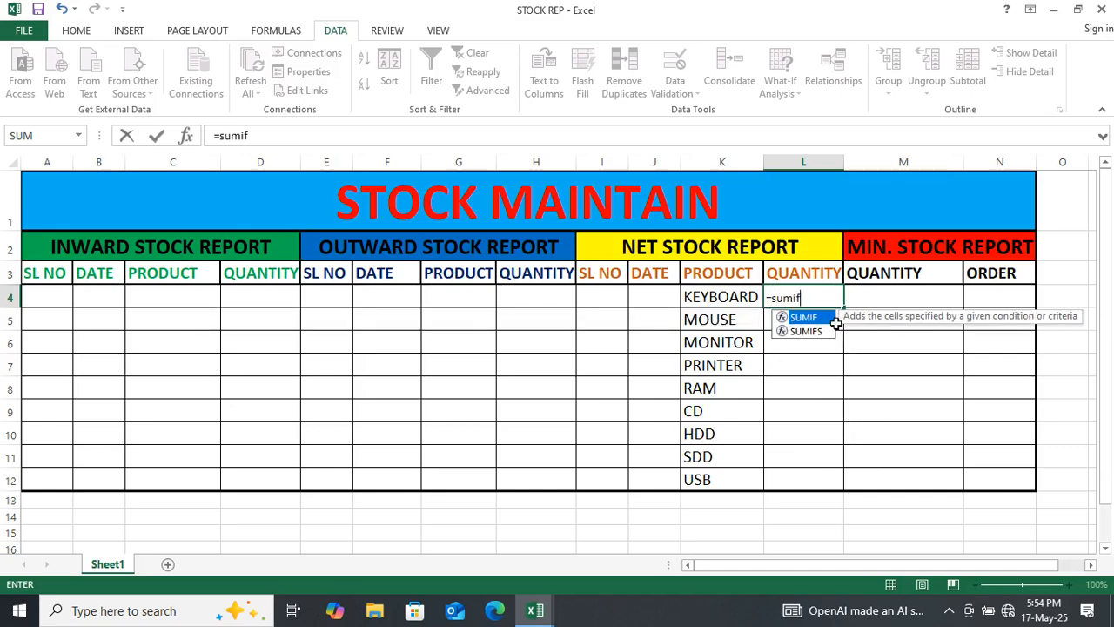
pyautogui.write('(')
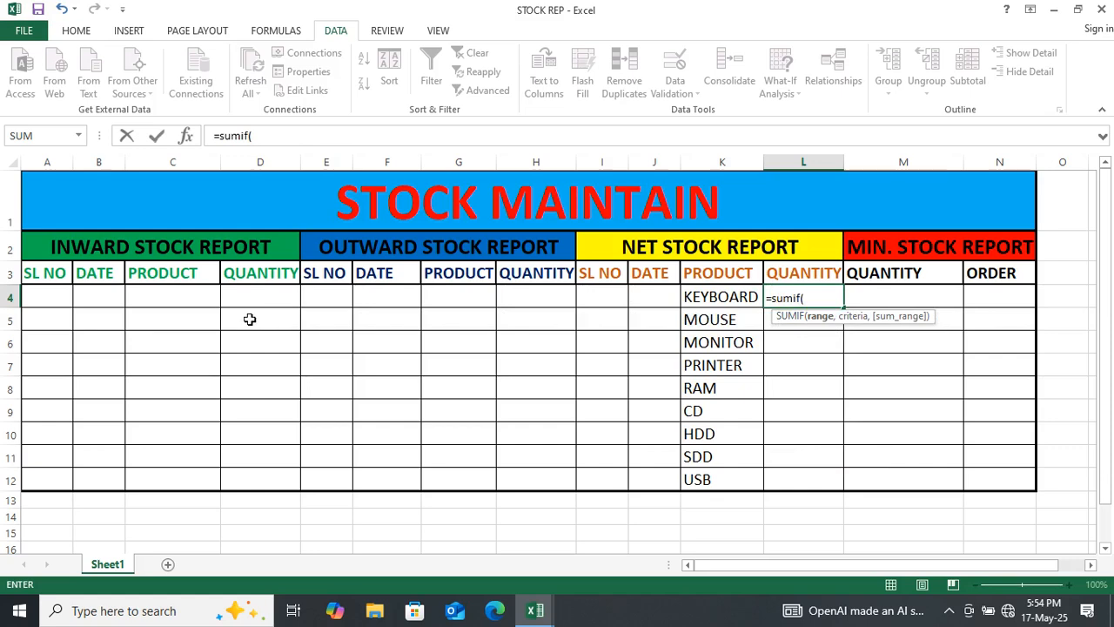
pyautogui.moveTo(210, 292); pyautogui.dragTo(191, 475)
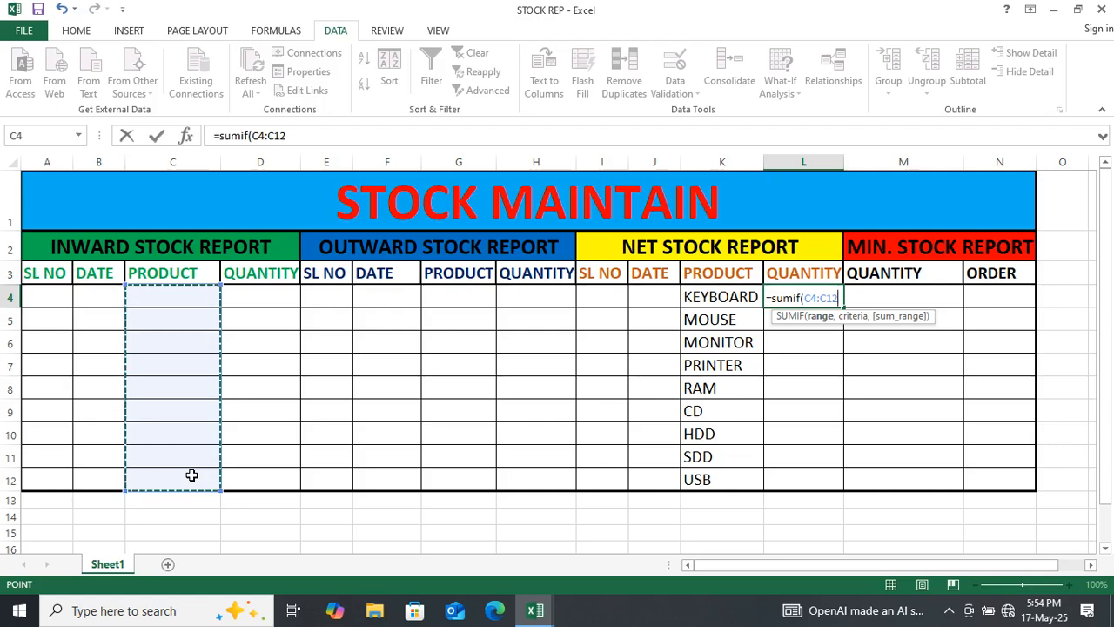
pyautogui.write(',')
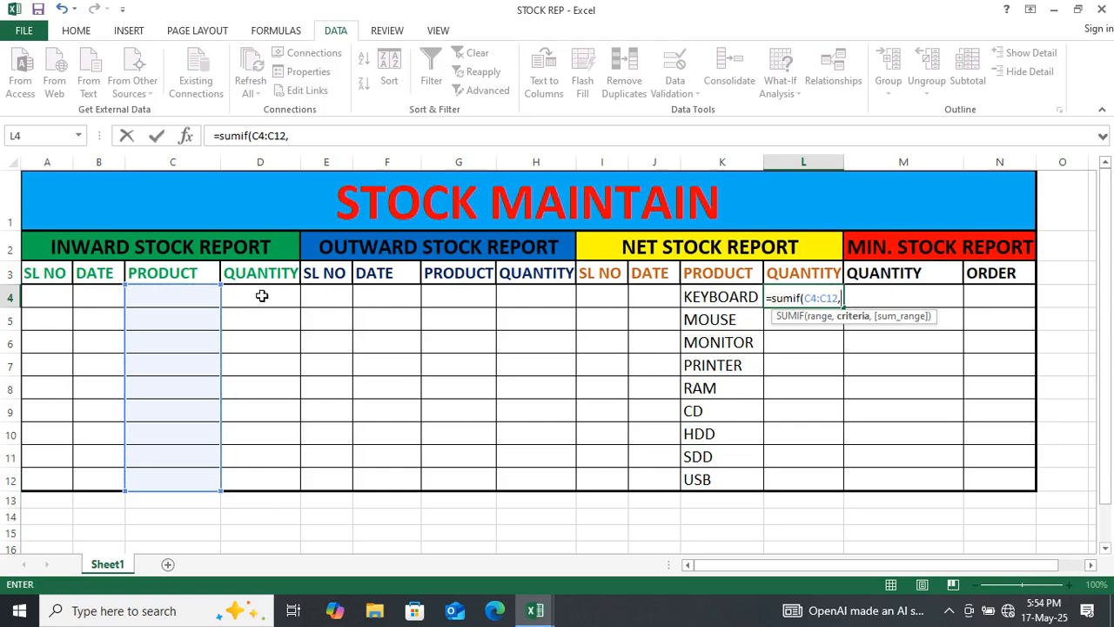
pyautogui.moveTo(261, 296); pyautogui.dragTo(275, 484)
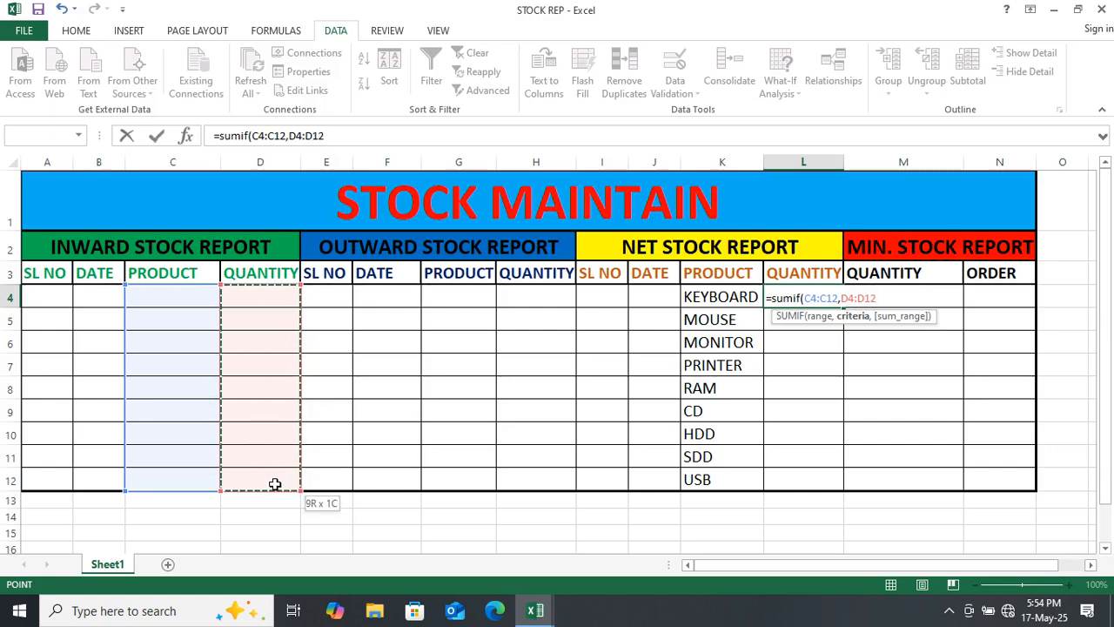
pyautogui.moveTo(275, 484); pyautogui.dragTo(275, 478)
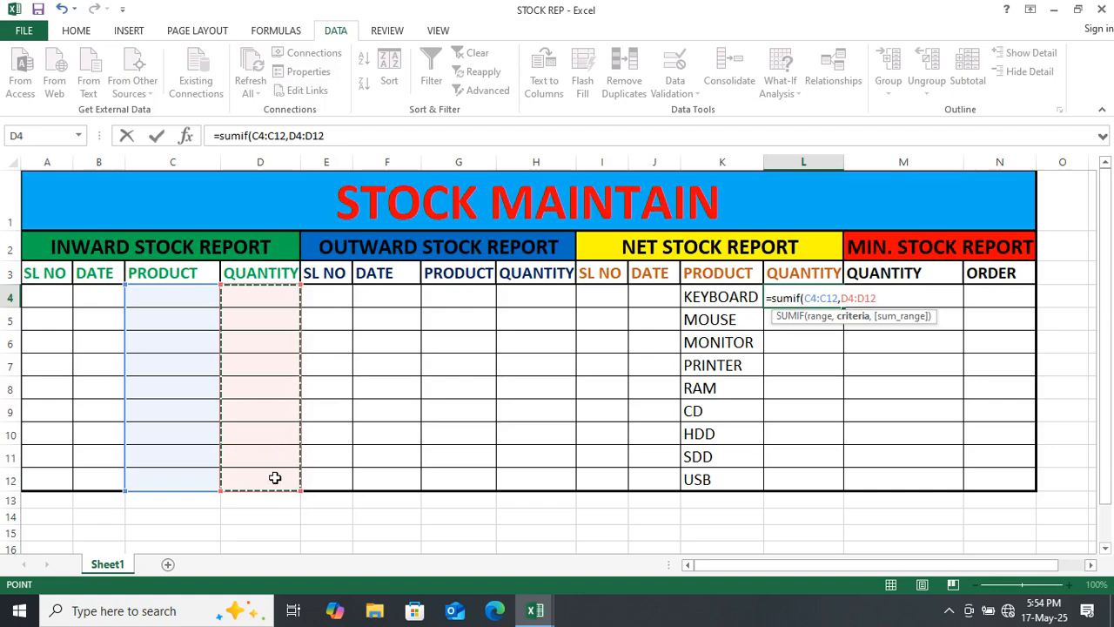
pyautogui.press('BackSpace')
pyautogui.press('BackSpace')
pyautogui.press('BackSpace')
pyautogui.press('BackSpace')
pyautogui.press('BackSpace')
pyautogui.press('BackSpace')
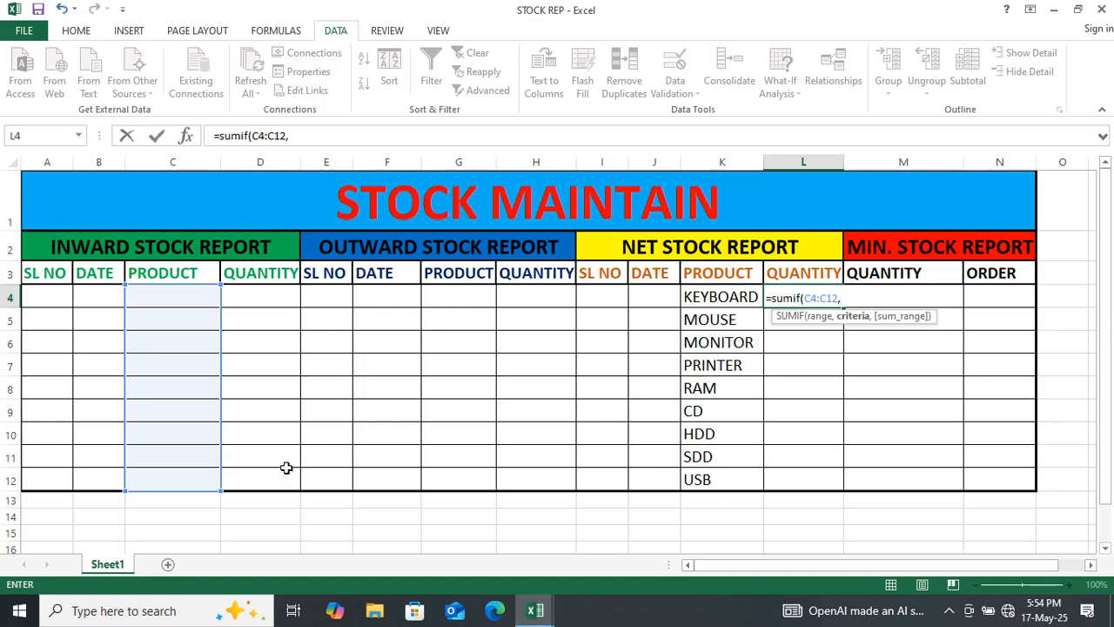
# - Complete the inward SUMIF in L4 with K4 as criteria and D4:D12 as sum range, followed by a minus sign
pyautogui.click(704, 296)
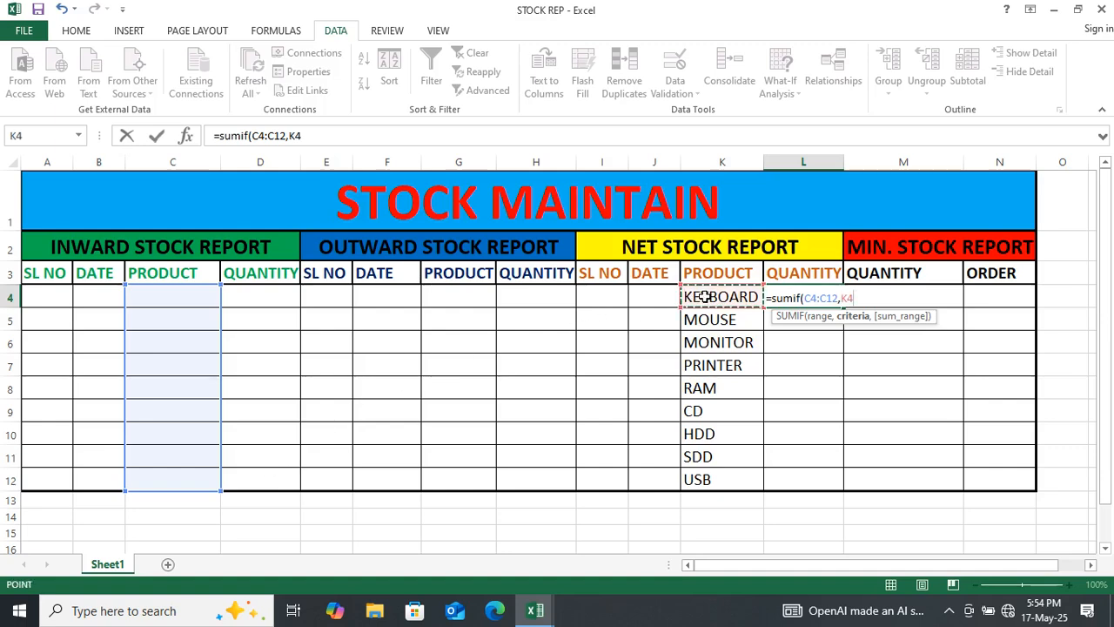
pyautogui.write(',')
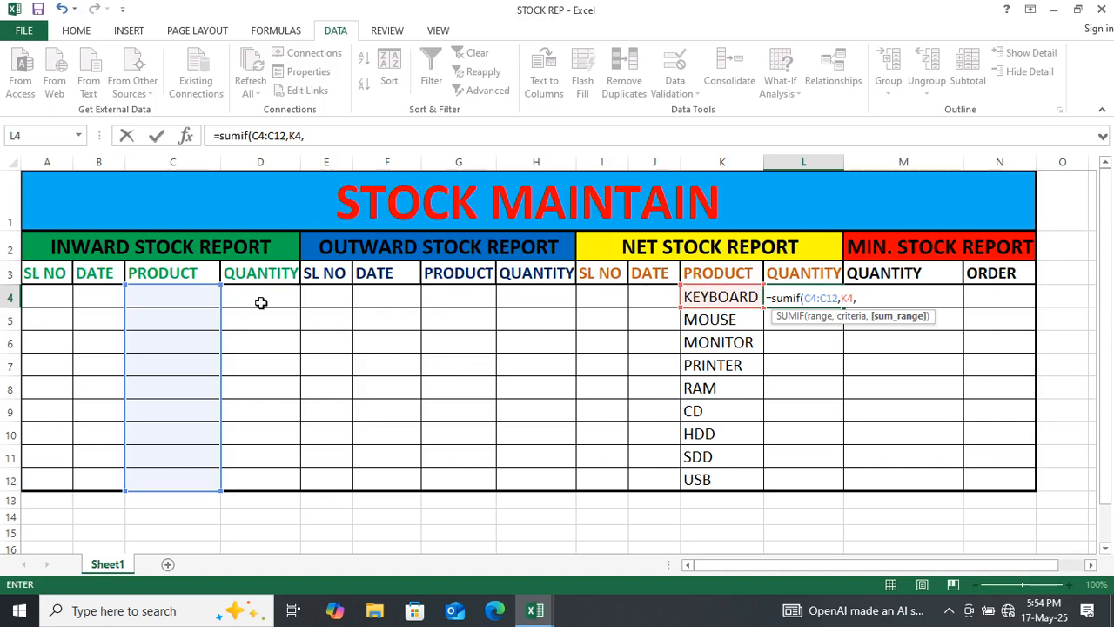
pyautogui.moveTo(260, 302); pyautogui.dragTo(271, 473)
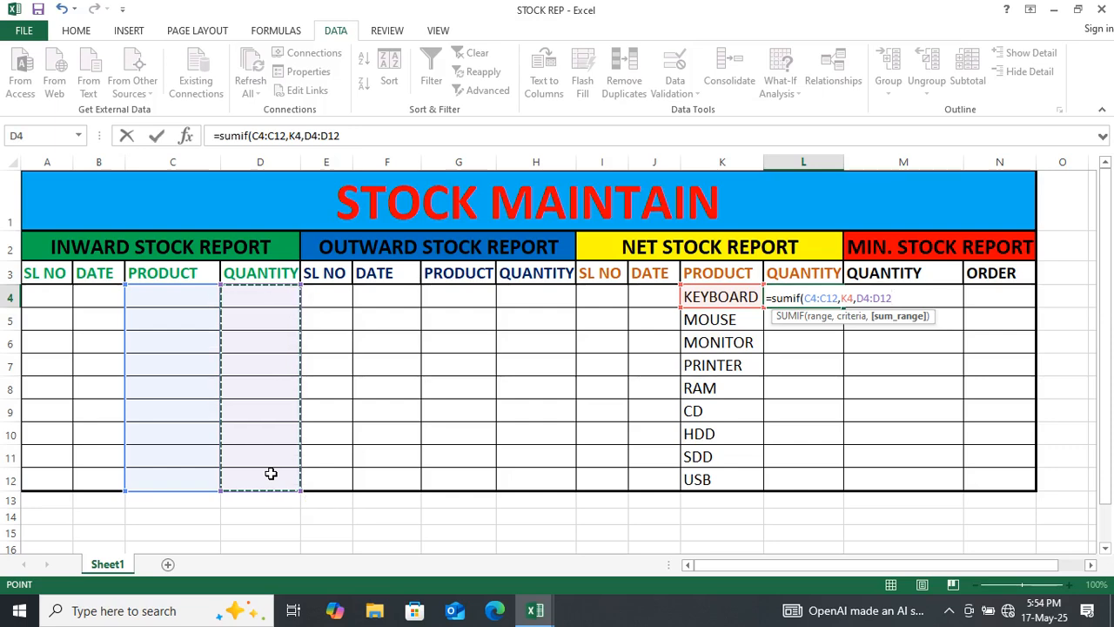
pyautogui.write(')-')
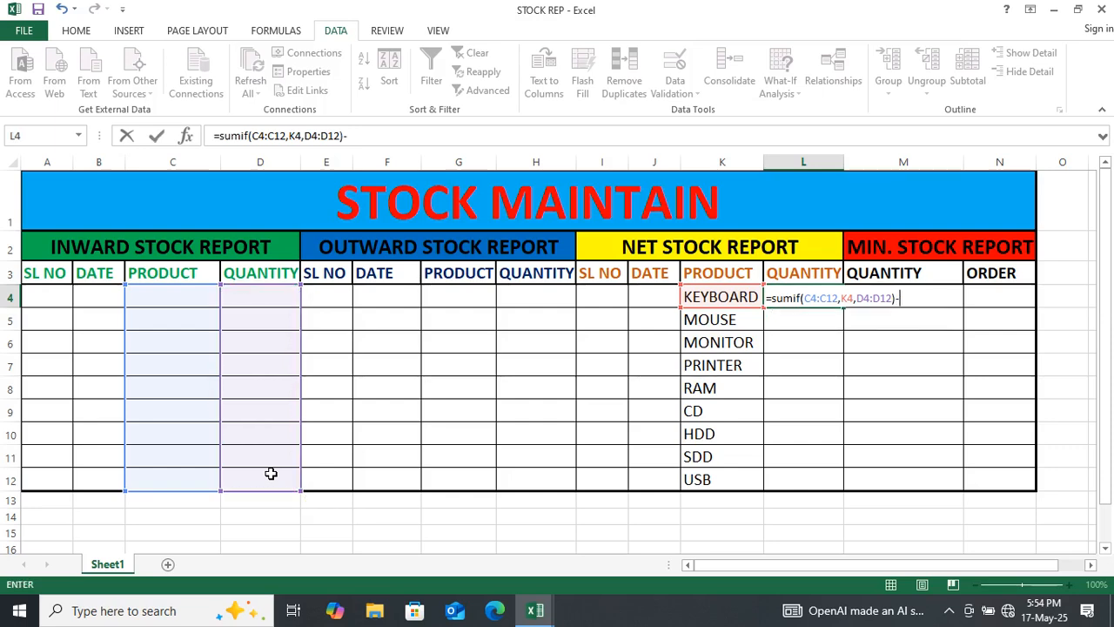
# - Finish the L4 formula by subtracting the outward stock with SUMIF(G4:G12,K4,H4:H12)
pyautogui.write('sumi')
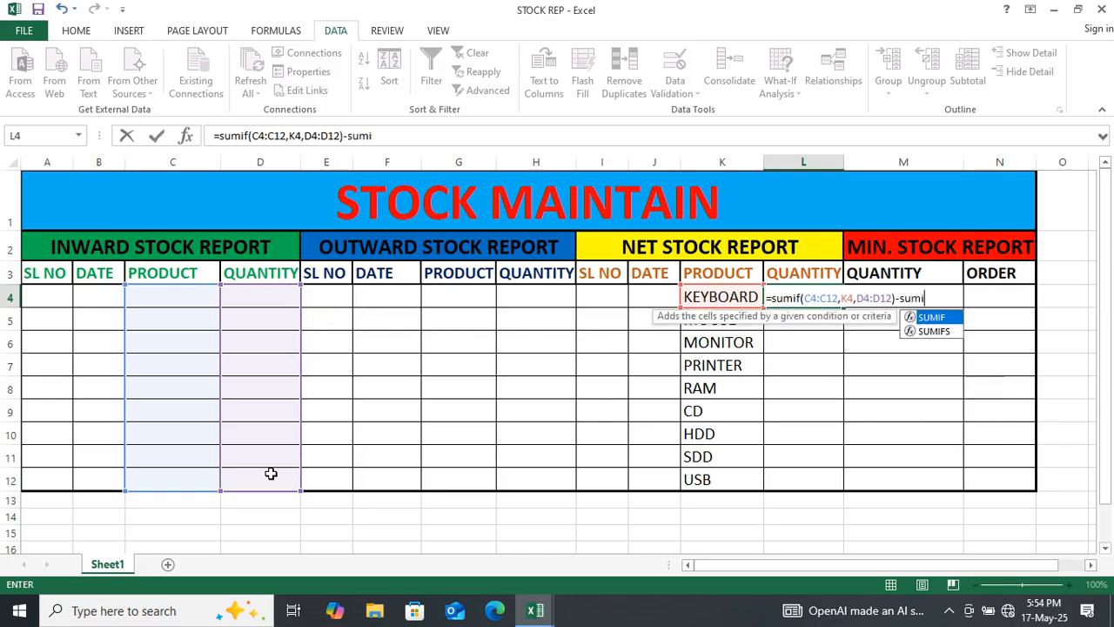
pyautogui.write('f(')
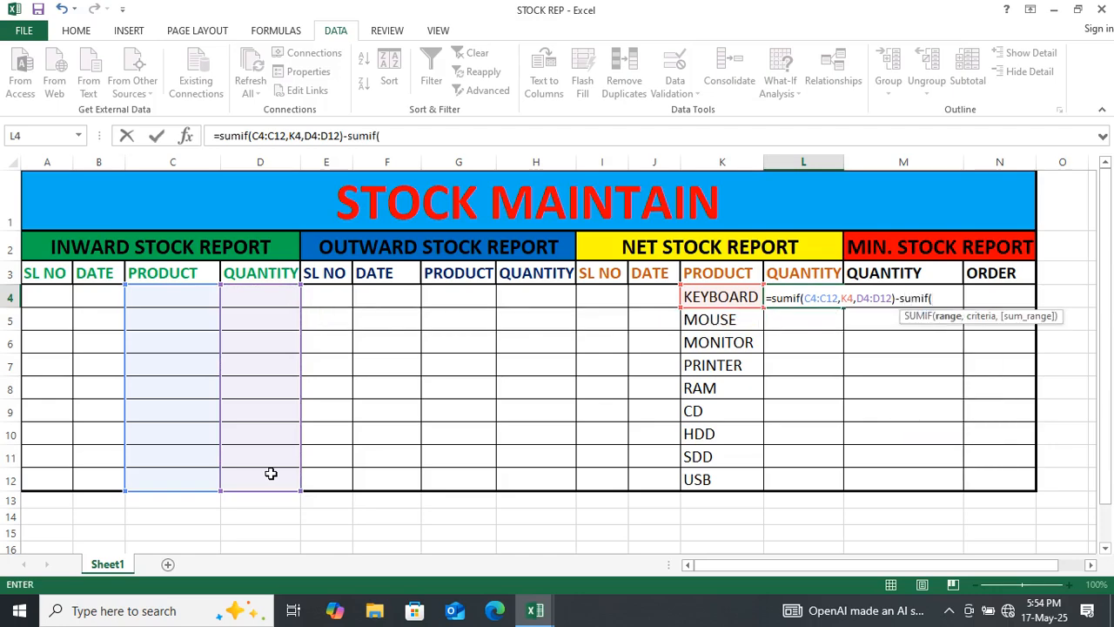
pyautogui.moveTo(462, 297); pyautogui.dragTo(466, 472)
pyautogui.write(',')
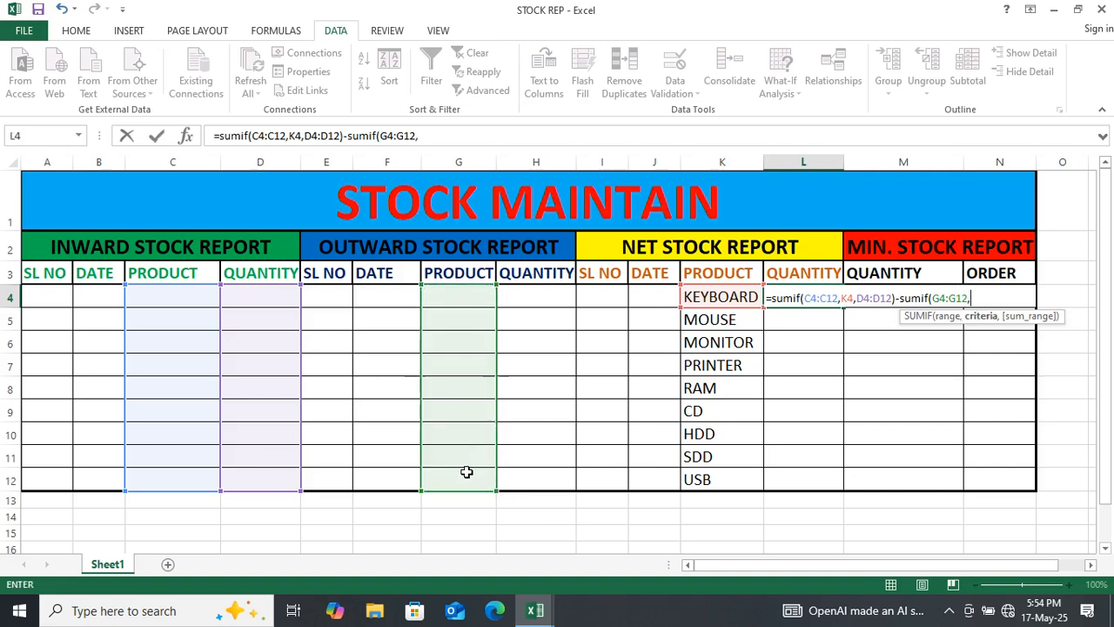
pyautogui.click(700, 295)
pyautogui.write(',')
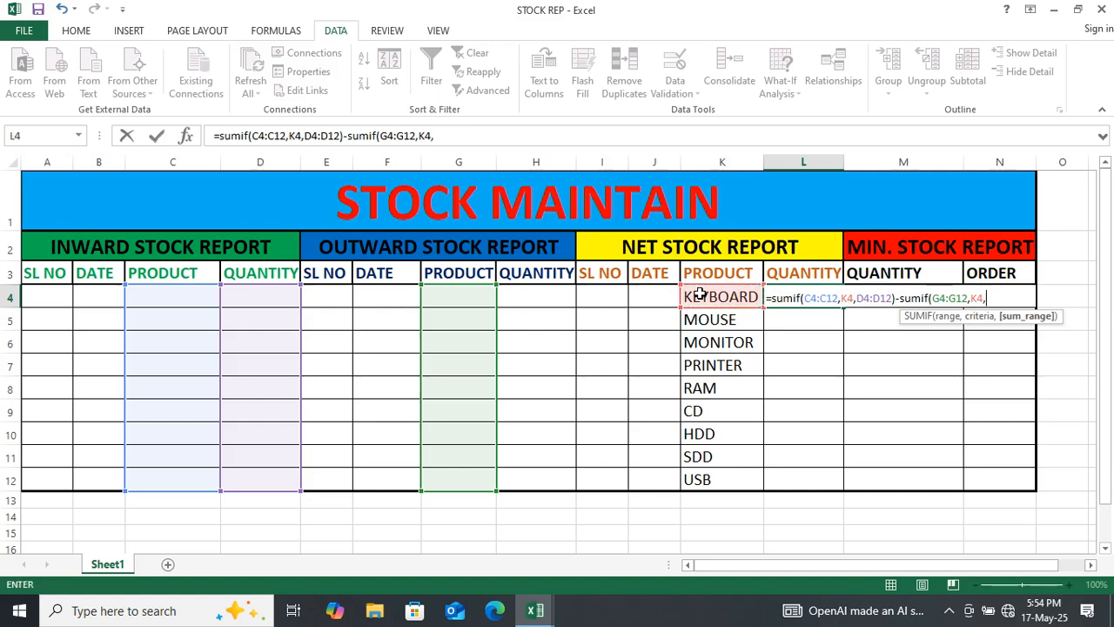
pyautogui.moveTo(545, 296); pyautogui.dragTo(552, 476)
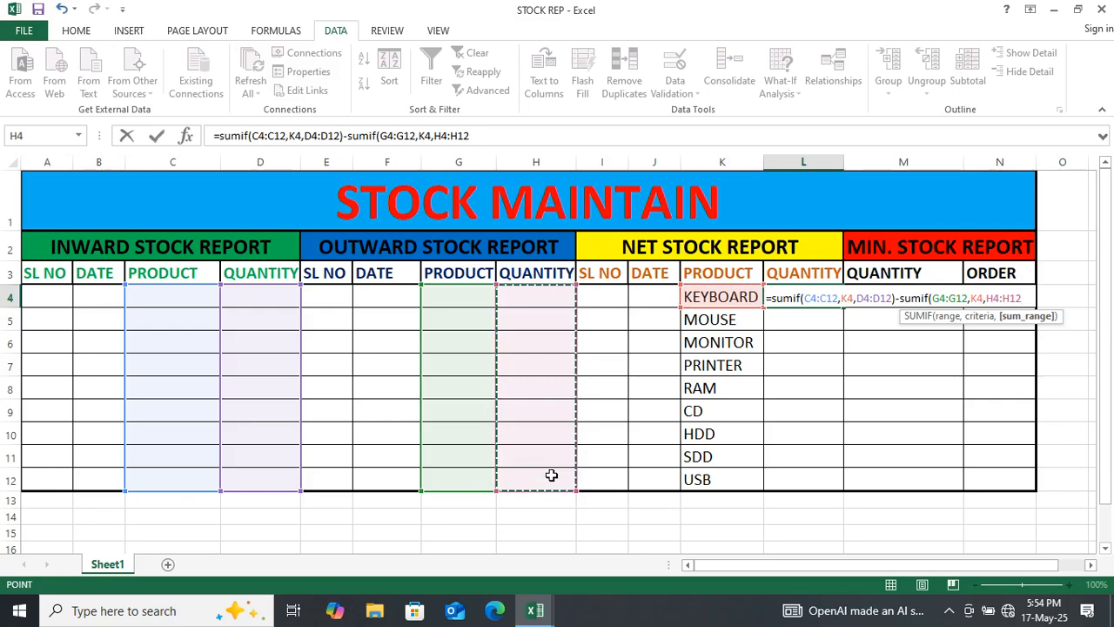
pyautogui.press('Return')
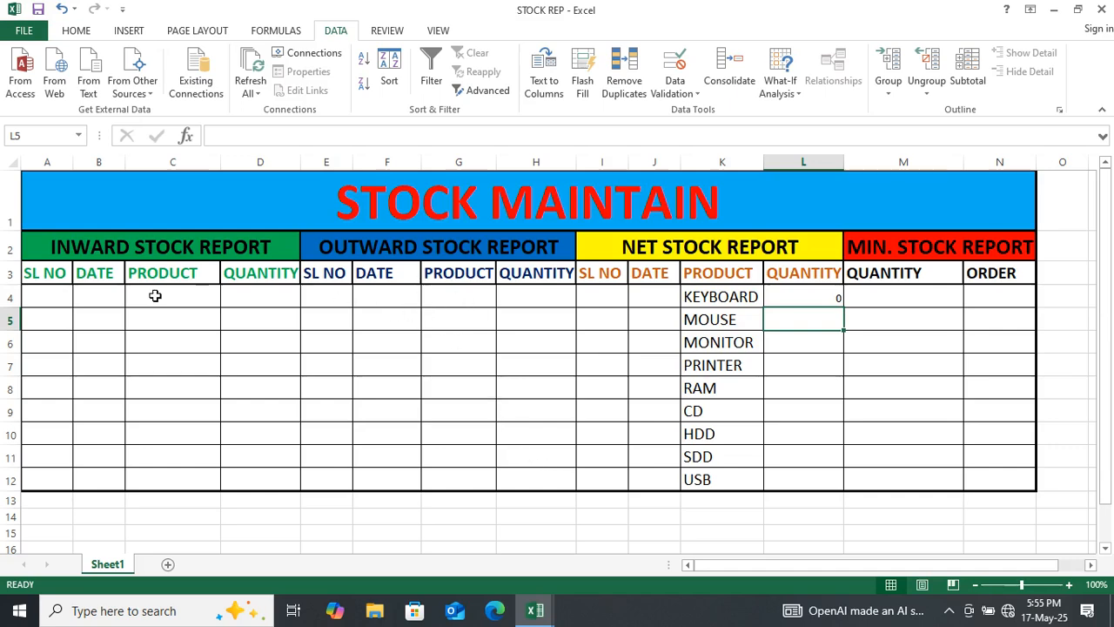
# - Enter serial number 1 and the date 1-4-2025 in the first Inward Stock row, cells A4 and B4
pyautogui.click(104, 297)
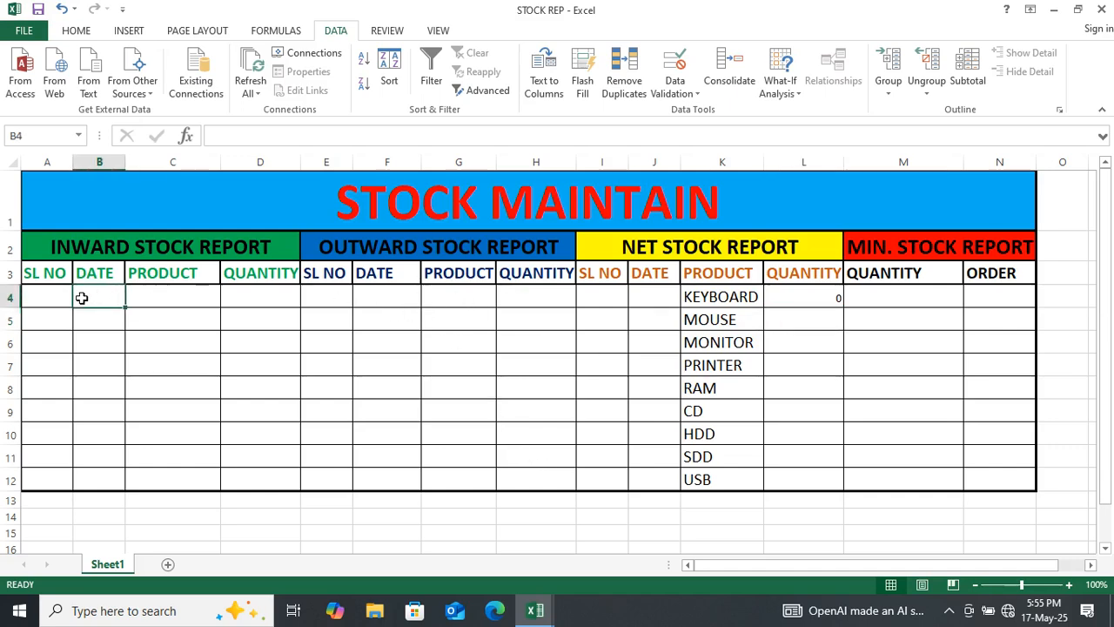
pyautogui.click(47, 295)
pyautogui.write('1')
pyautogui.press('Tab')
pyautogui.write('1-4')
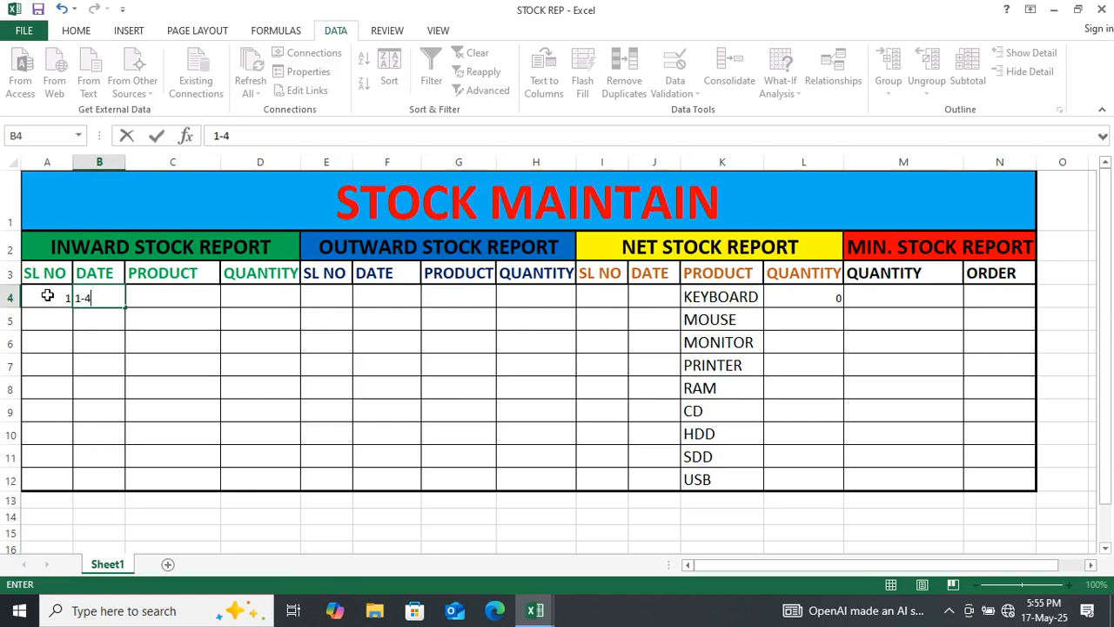
pyautogui.write('-2025')
pyautogui.press('Tab')
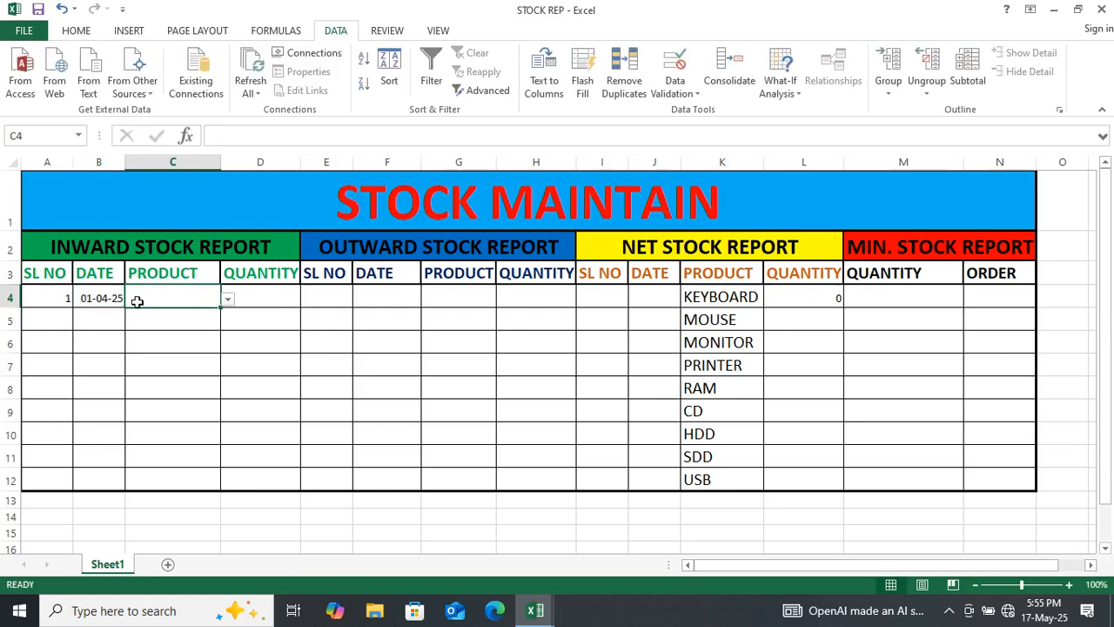
# - Choose KEYBOARD as the product in C4 and enter a quantity of 500 in D4
pyautogui.click(227, 301)
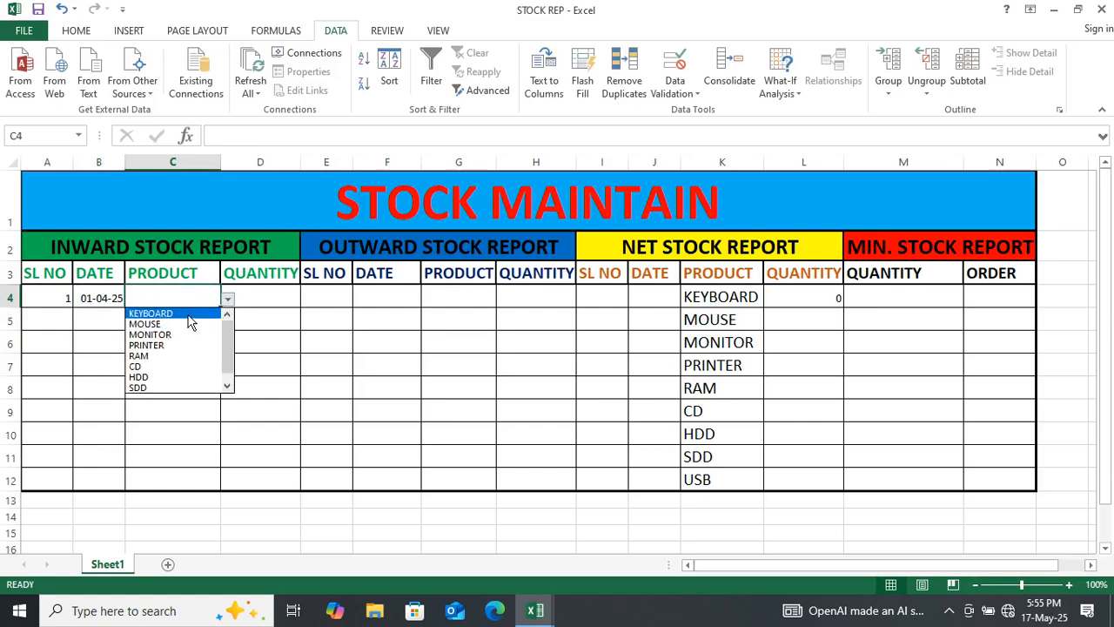
pyautogui.click(190, 311)
pyautogui.click(262, 291)
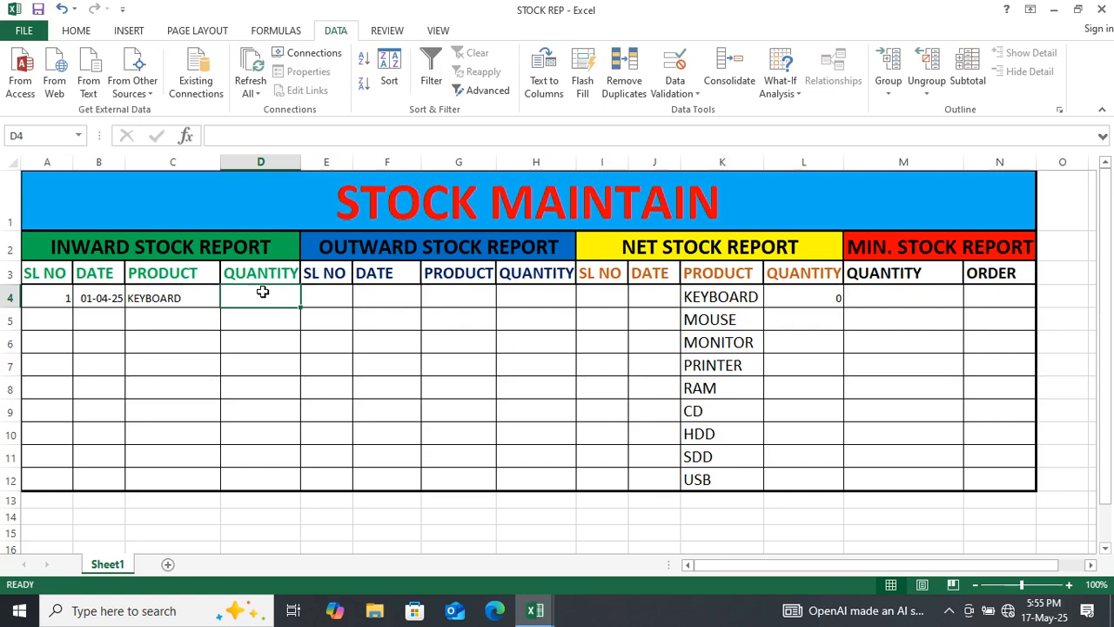
pyautogui.write('500')
pyautogui.press('Return')
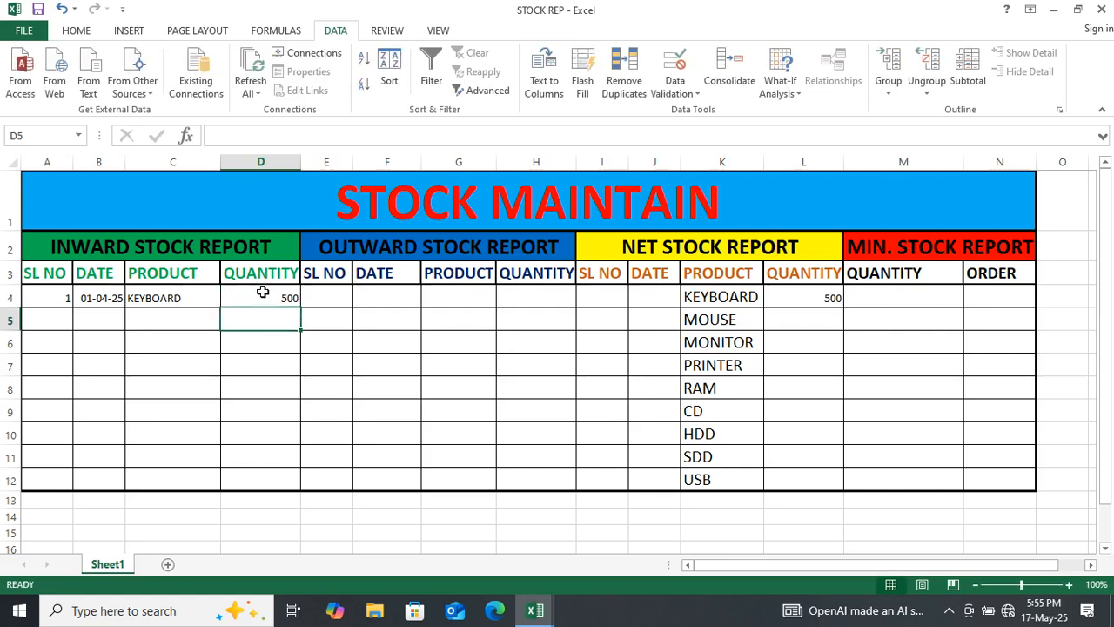
# - Enter the date 2-4-2025 in cell B5 of the second Inward Stock row
pyautogui.click(262, 291)
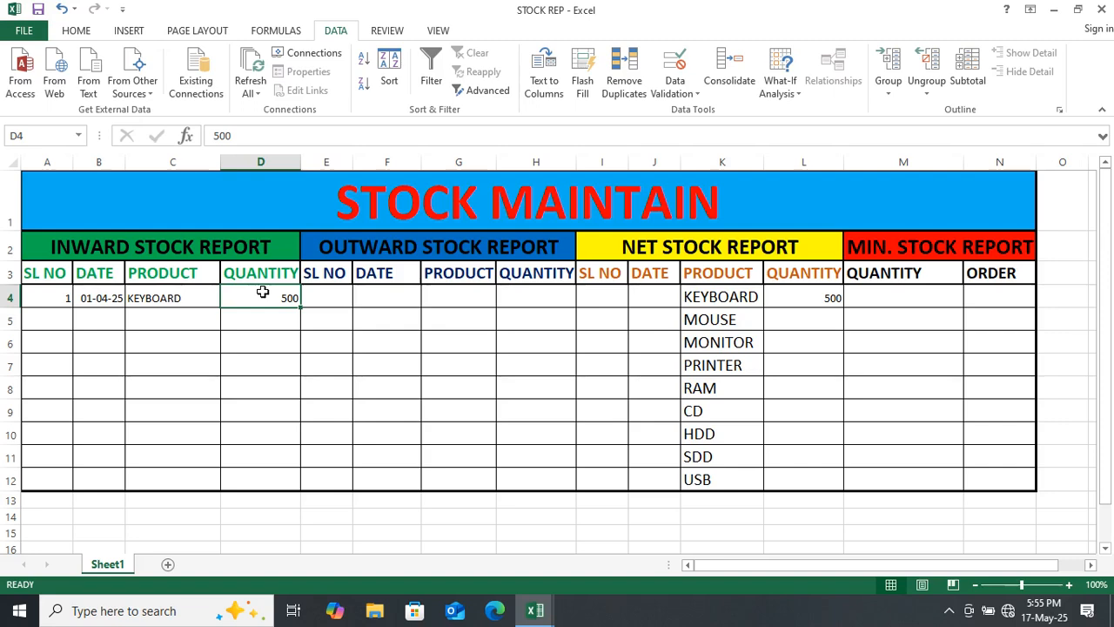
pyautogui.press('Down')
pyautogui.press('Left')
pyautogui.press('Left')
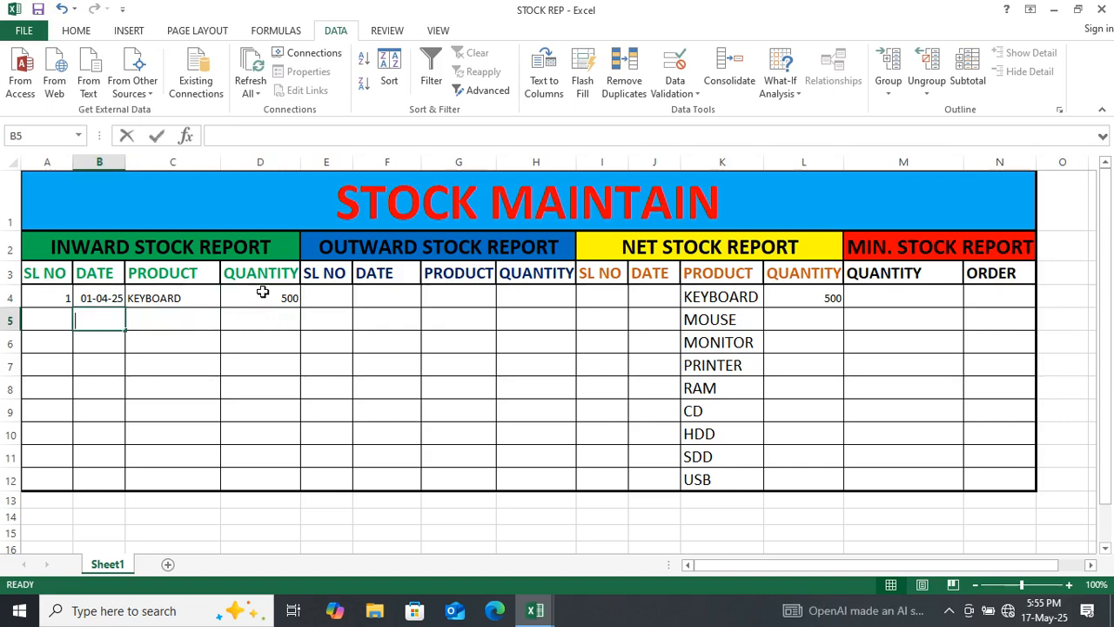
pyautogui.write('2-4-2025')
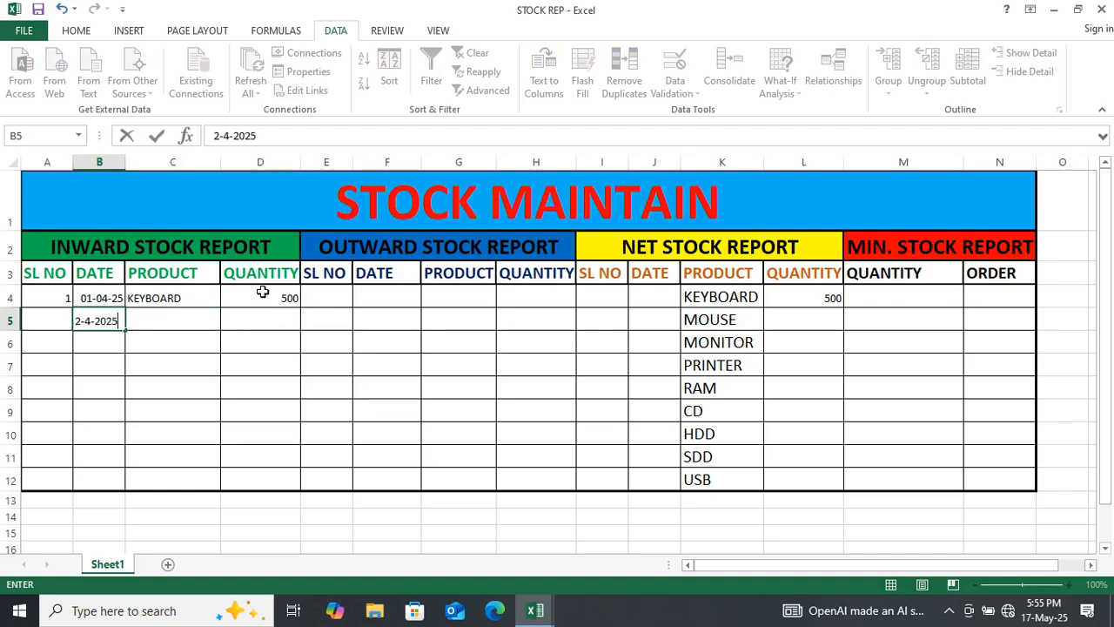
pyautogui.press('Tab')
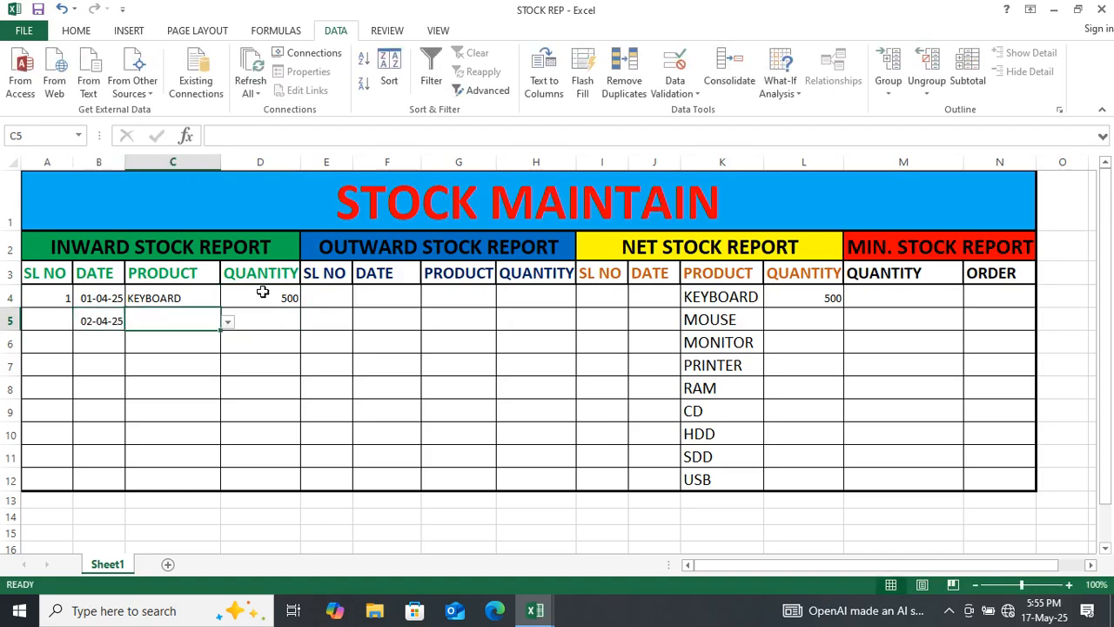
# - Choose KEYBOARD as the product in C5 and enter a quantity of 40 in D5
pyautogui.click(228, 322)
pyautogui.click(223, 334)
pyautogui.click(258, 323)
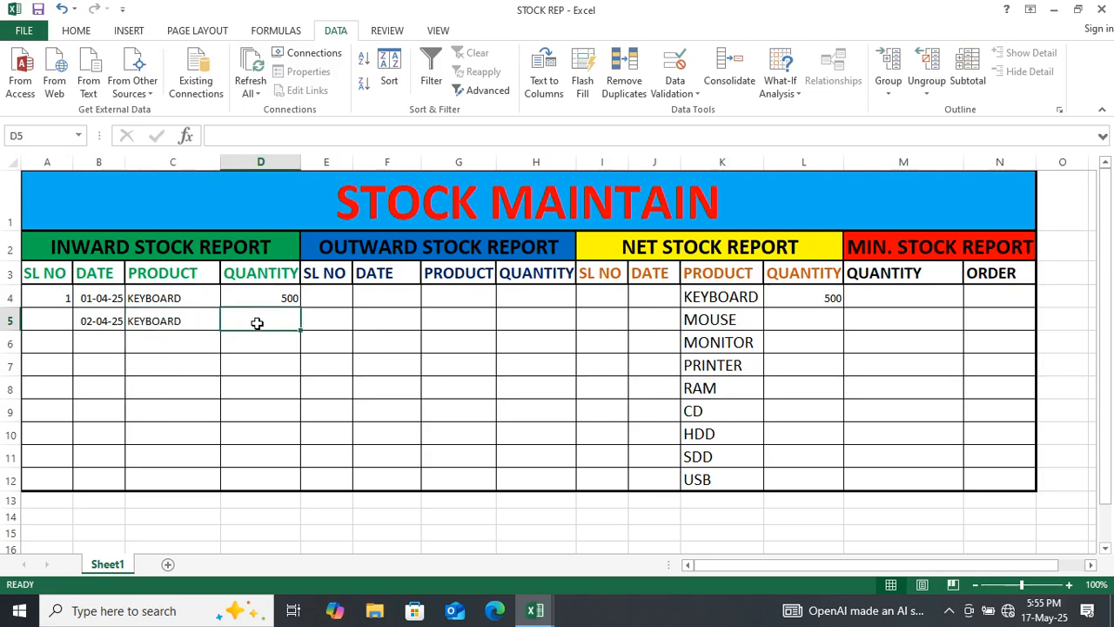
pyautogui.write('40')
pyautogui.hotkey('ctrl', 'Return')
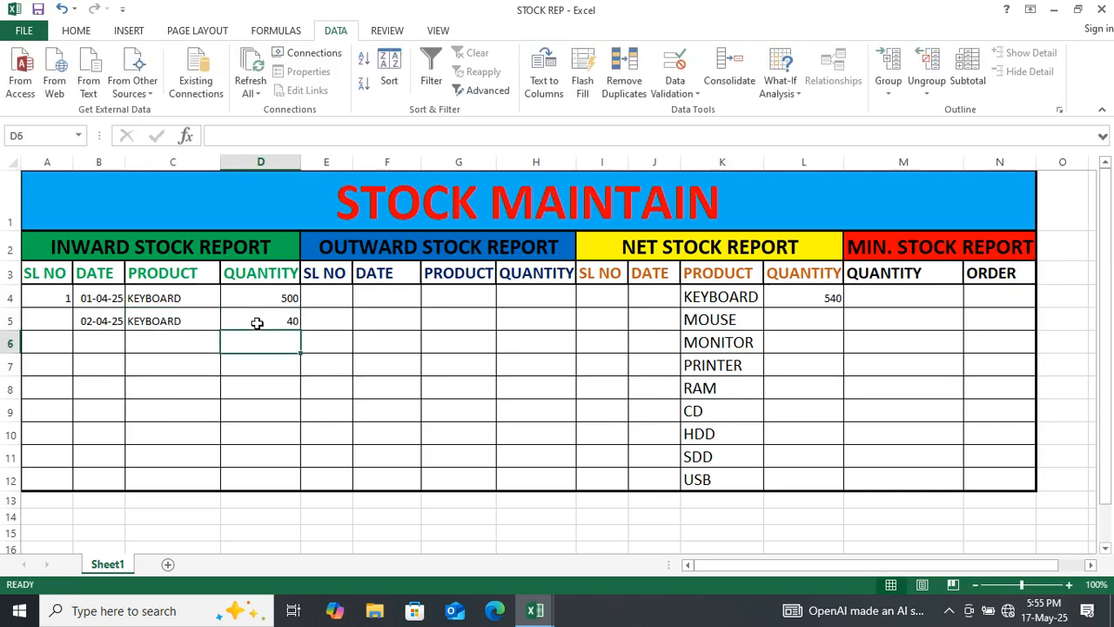
# - Enter serial number 2 in cell A5 of the second Inward Stock row
pyautogui.press('Left')
pyautogui.press('Left')
pyautogui.press('Left')
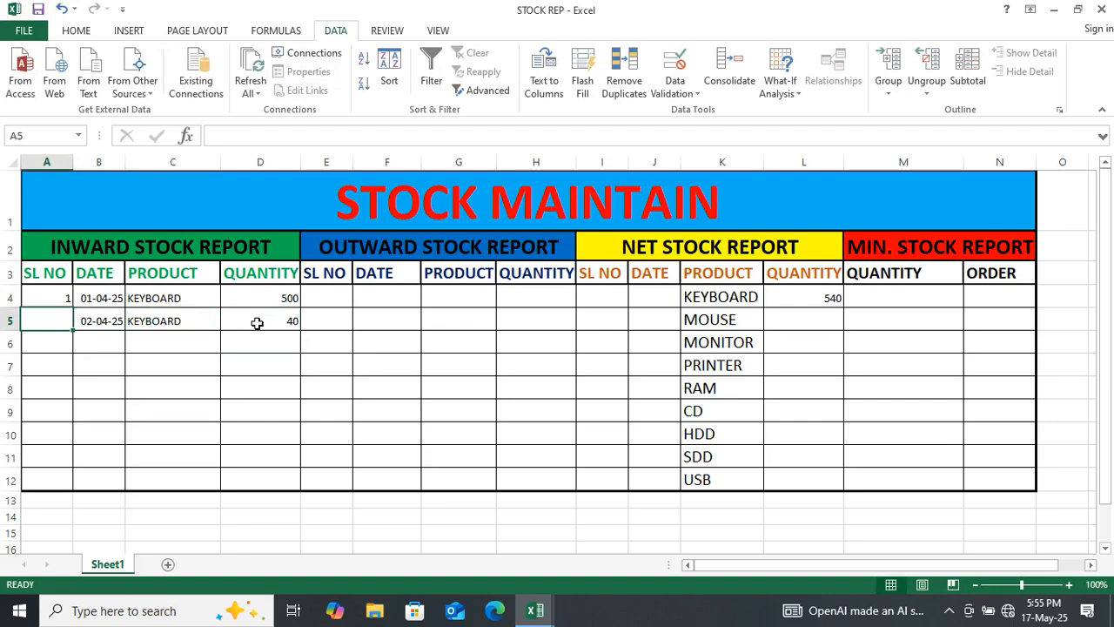
pyautogui.write('2')
pyautogui.press('Tab')
# - Enter serial number 1 and the date 10-4-2025 in the first Outward Stock row, cells E4 and F4
pyautogui.press('Right')
pyautogui.press('Right')
pyautogui.press('Right')
pyautogui.press('Right')
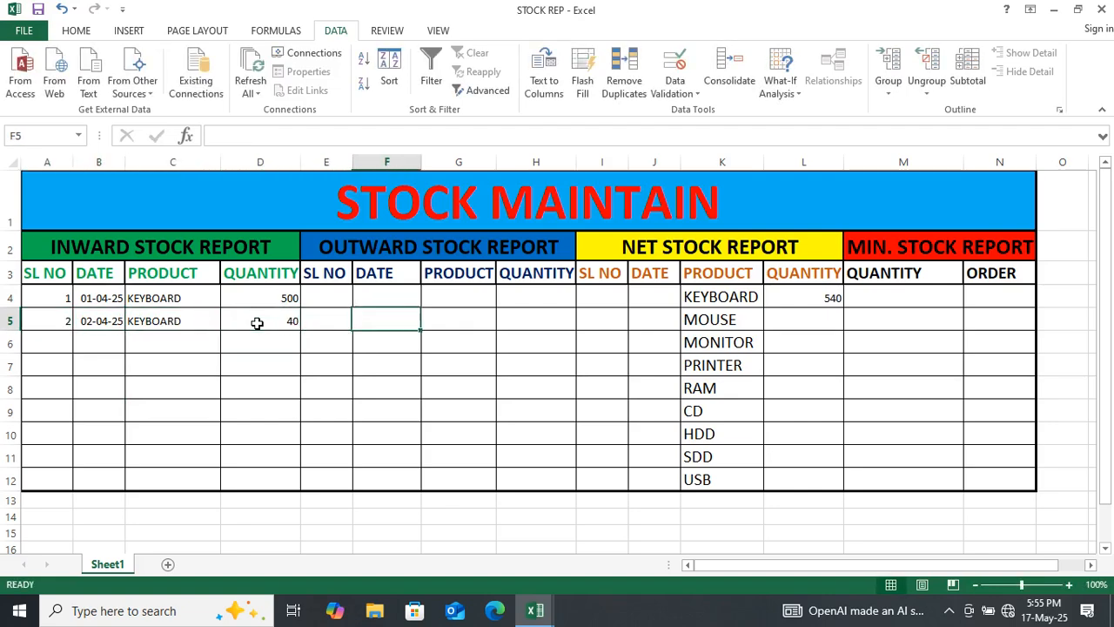
pyautogui.press('Up')
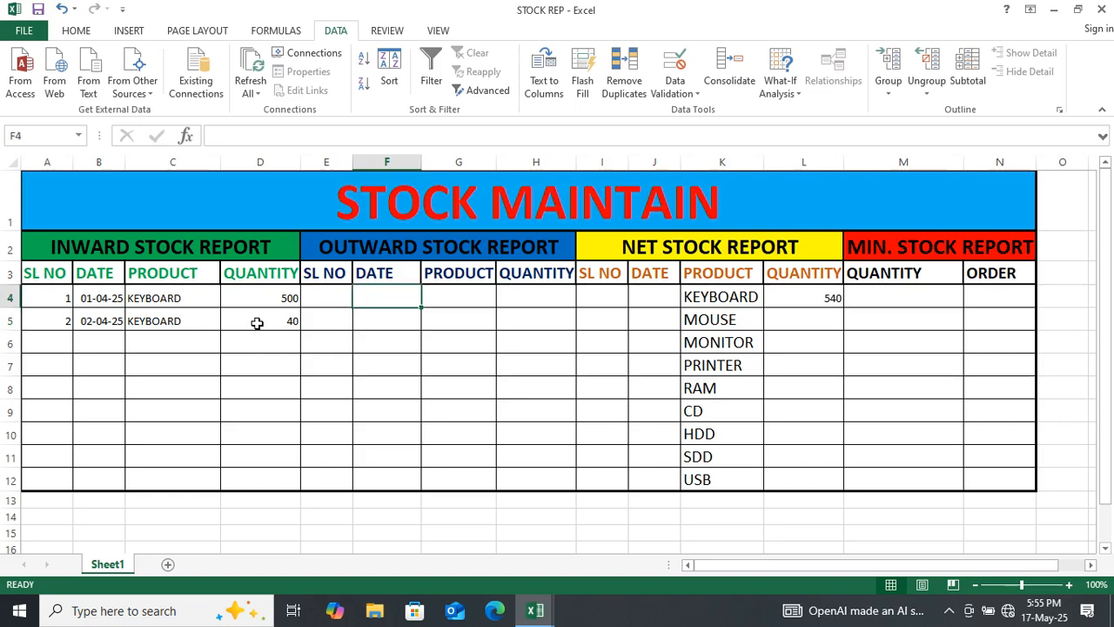
pyautogui.press('Left')
pyautogui.write('1')
pyautogui.press('Tab')
pyautogui.write('10-')
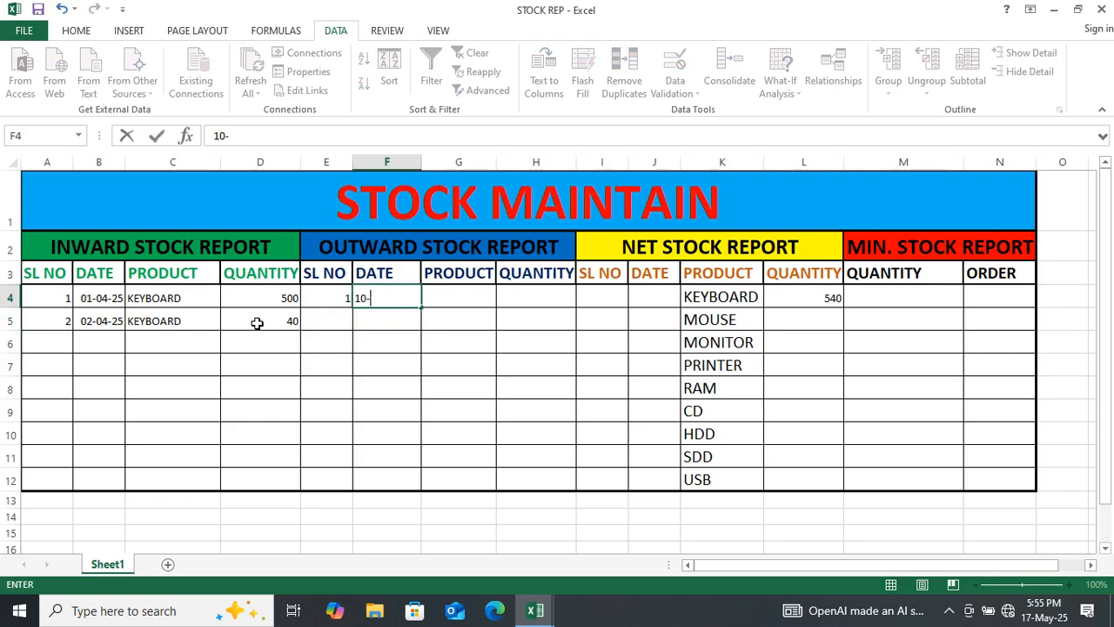
pyautogui.write('4-2025')
pyautogui.press('Tab')
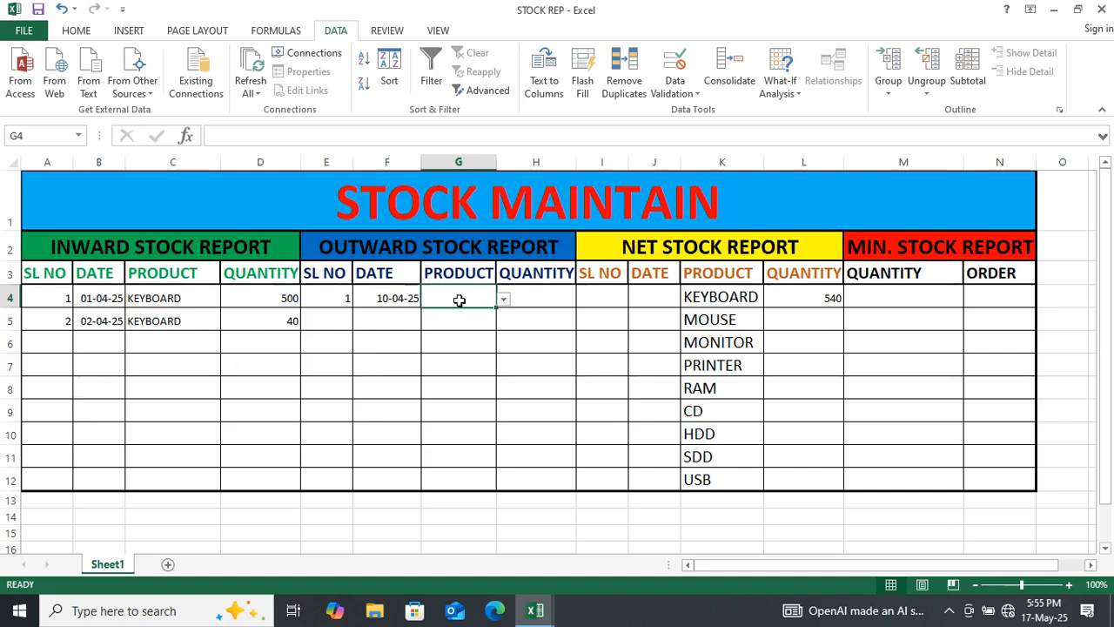
# - Choose KEYBOARD as the product in G4 and enter an outward quantity of 100 in H4
pyautogui.click(503, 300)
pyautogui.click(454, 313)
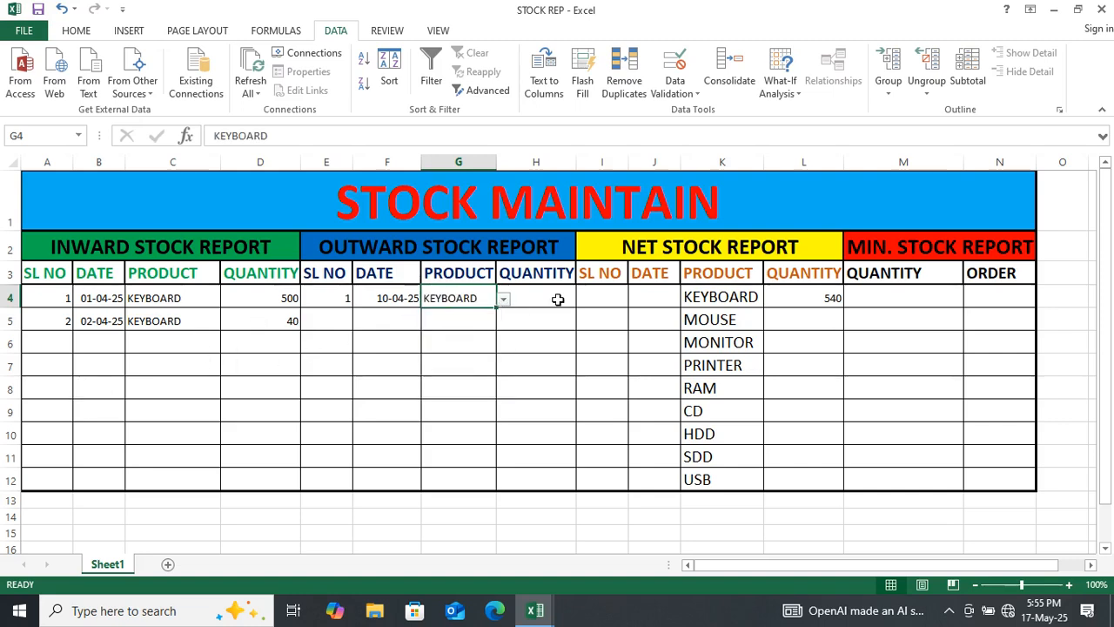
pyautogui.click(558, 299)
pyautogui.write('100')
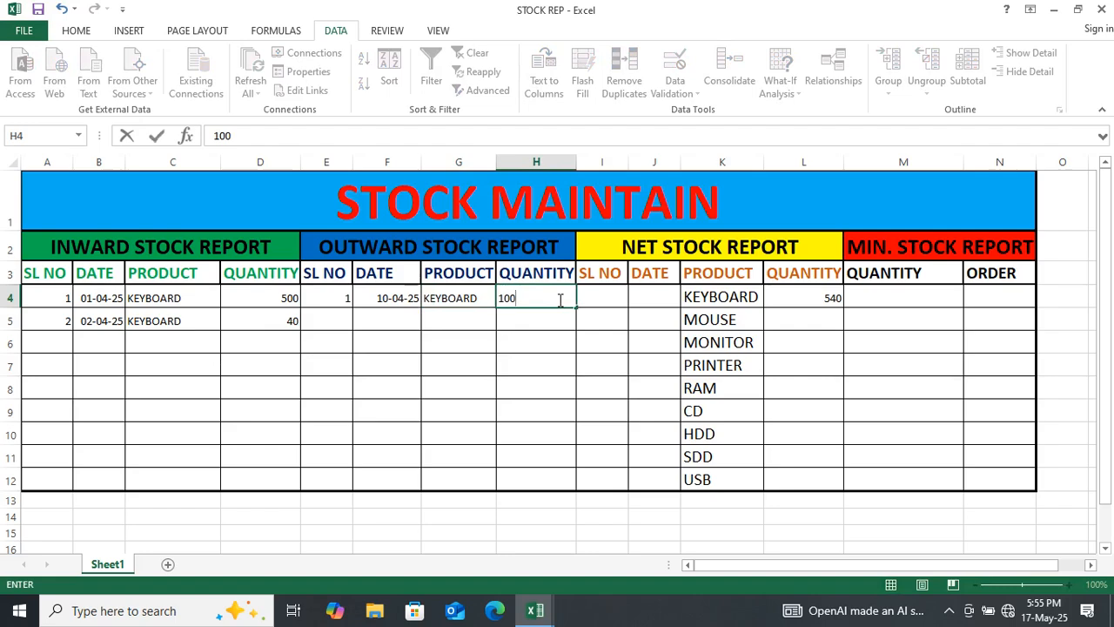
pyautogui.press('Return')
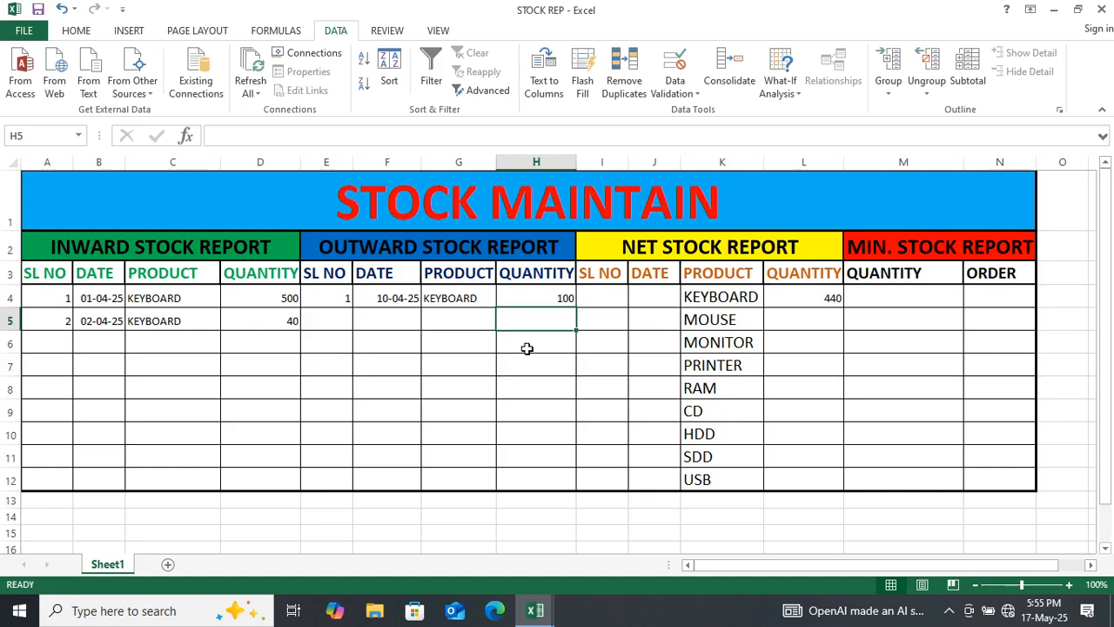
# - Enter serial number 2 and the date 15-4-2025 in the second Outward Stock row, cells E5 and F5
pyautogui.click(338, 315)
pyautogui.write('2')
pyautogui.press('Tab')
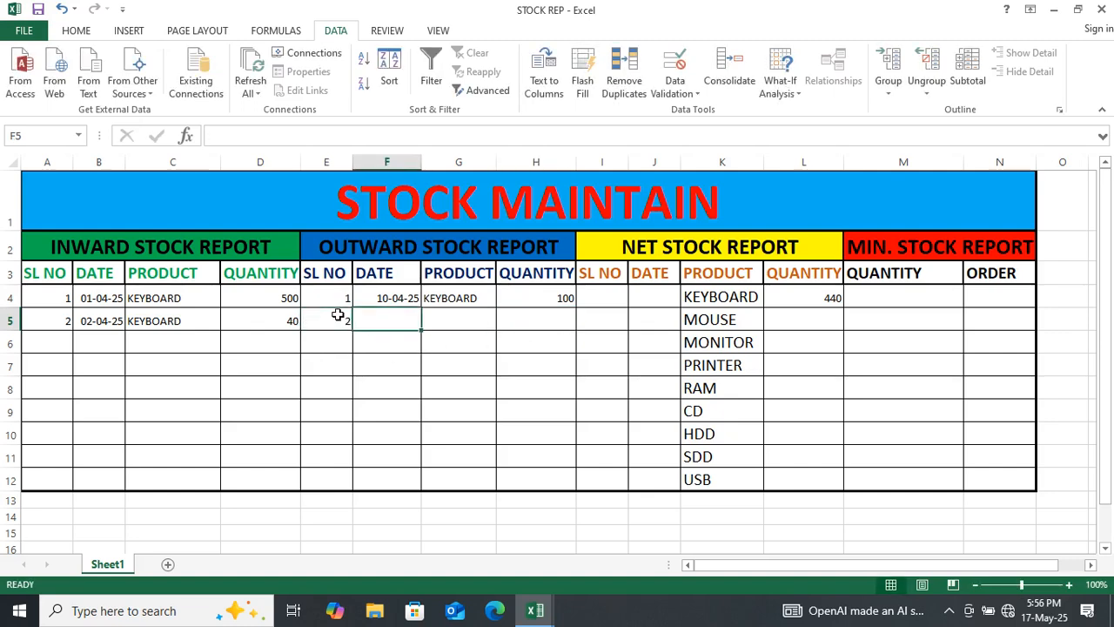
pyautogui.write('15-')
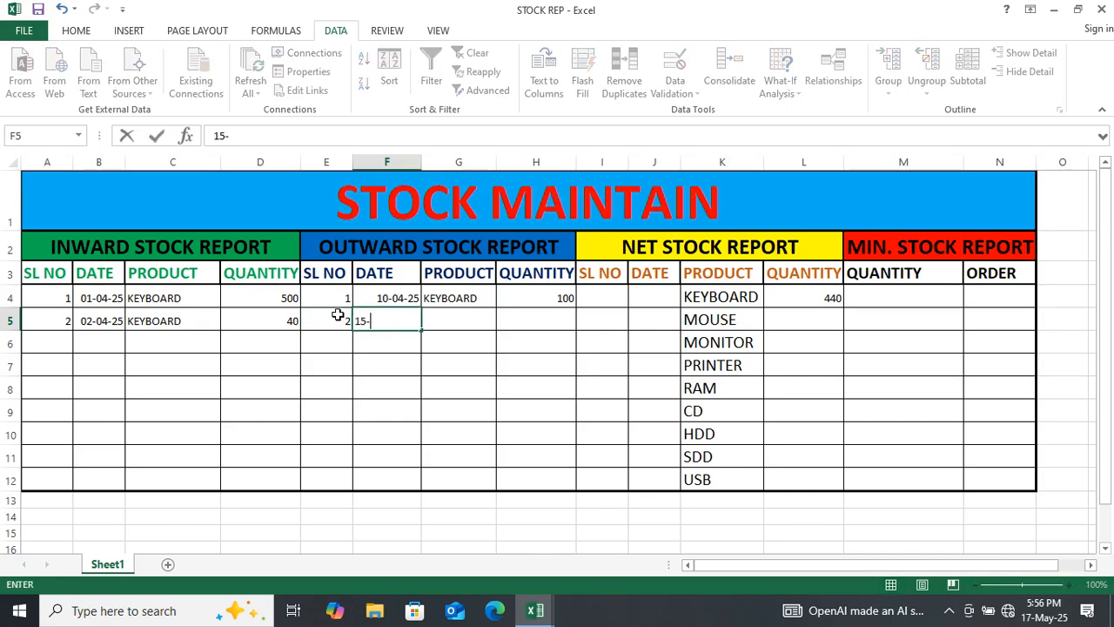
pyautogui.write('4-2025')
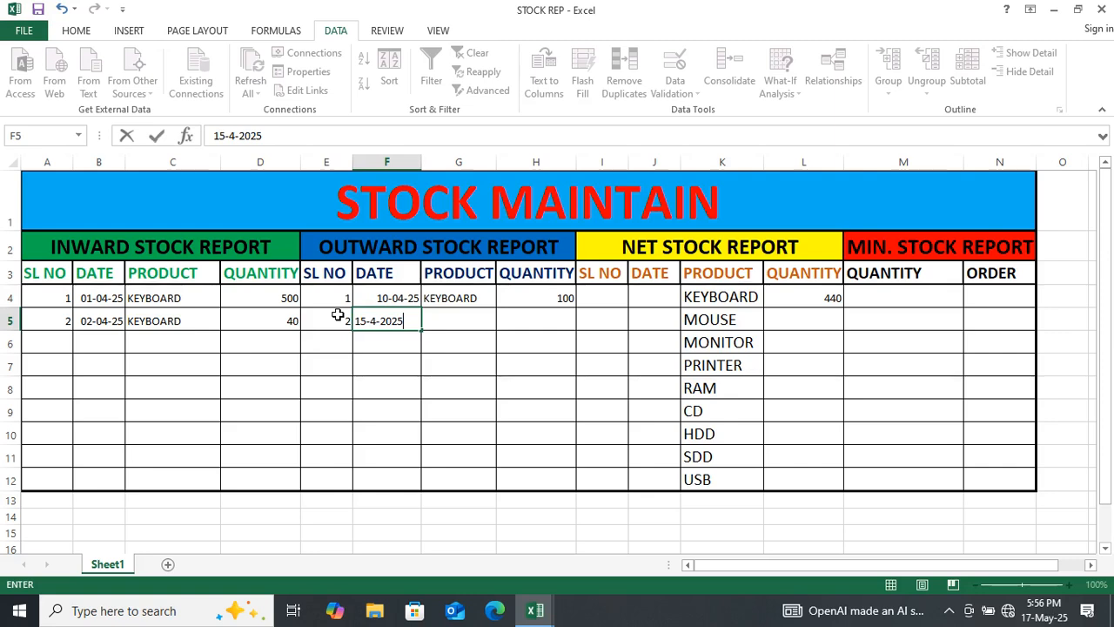
pyautogui.press('Tab')
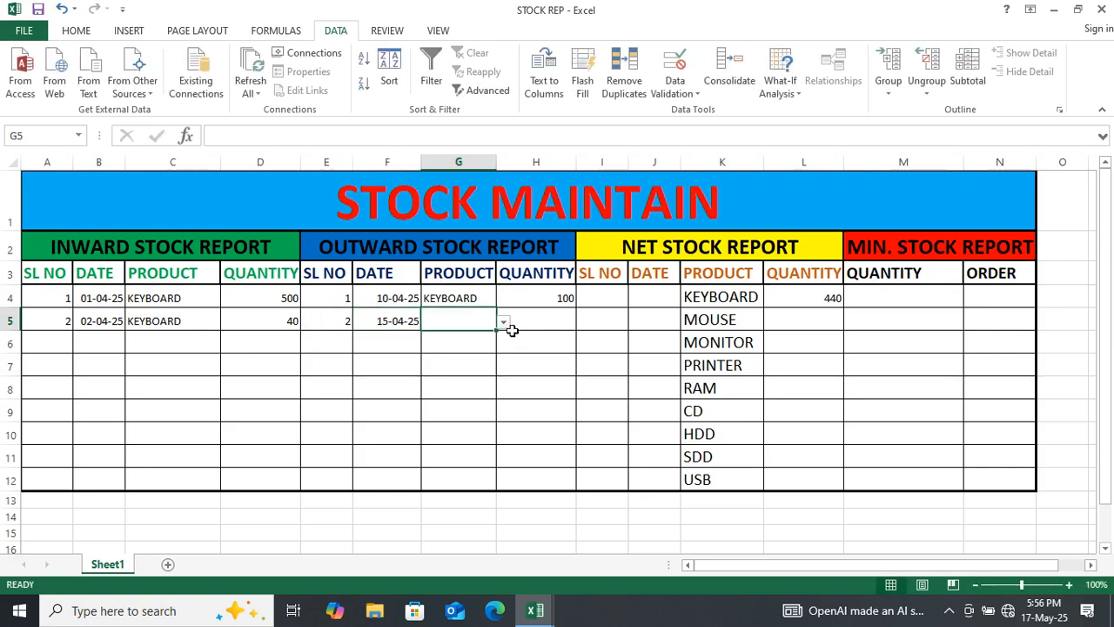
# - Choose KEYBOARD as the product in G5 and enter an outward quantity of 200 in H5
pyautogui.click(504, 323)
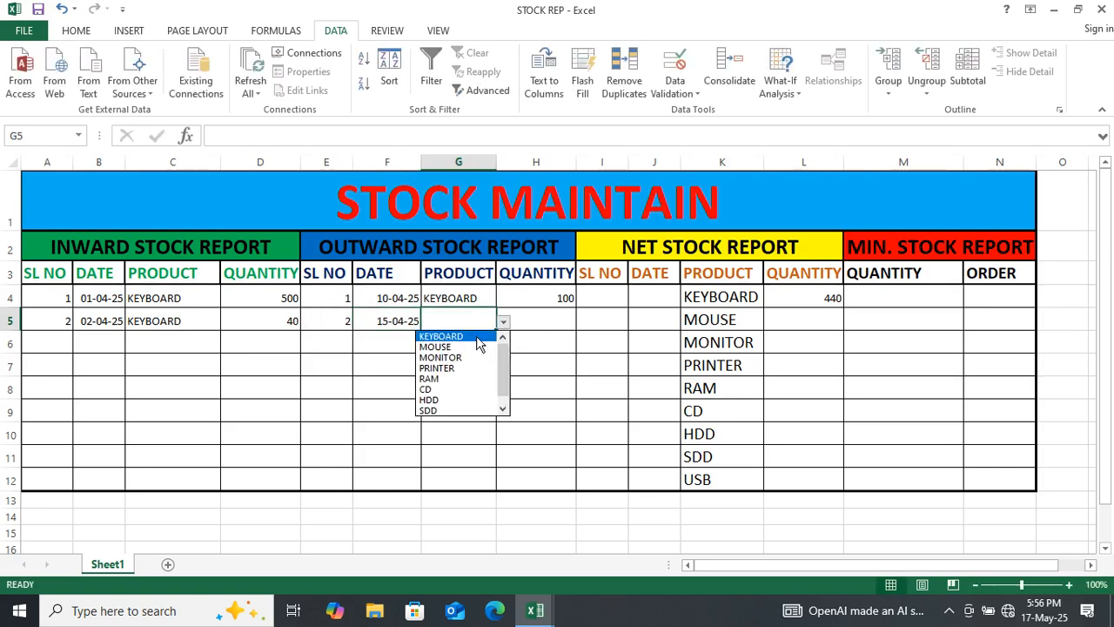
pyautogui.click(492, 335)
pyautogui.click(540, 312)
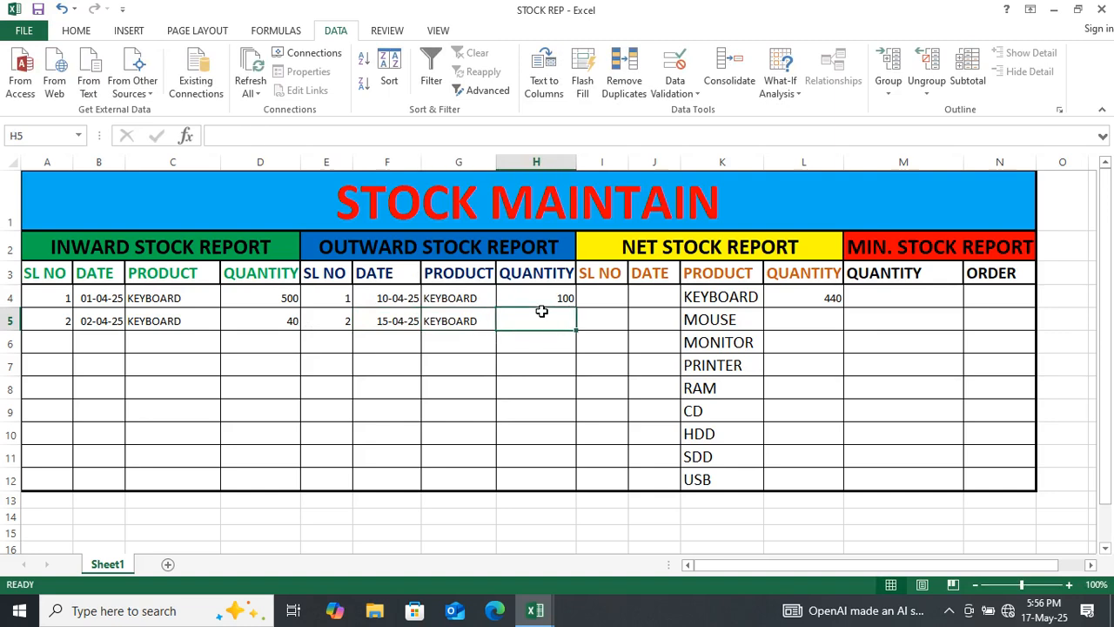
pyautogui.write('200')
pyautogui.press('Return')
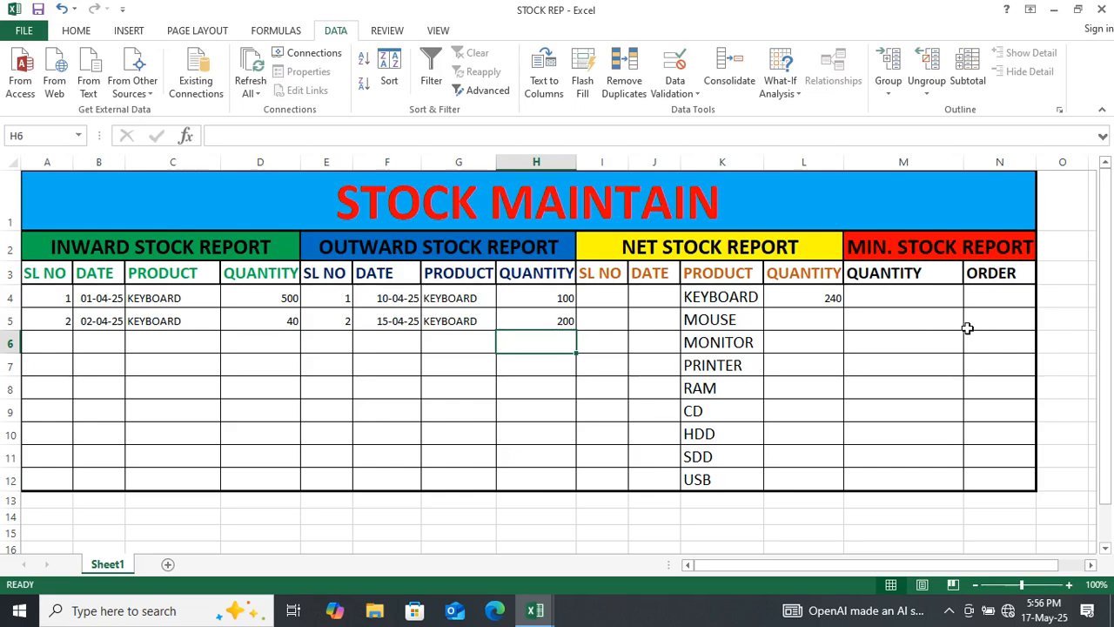
# - Copy the net stock SUMIF formula from L4 down through L12 for the remaining products
pyautogui.click(822, 297)
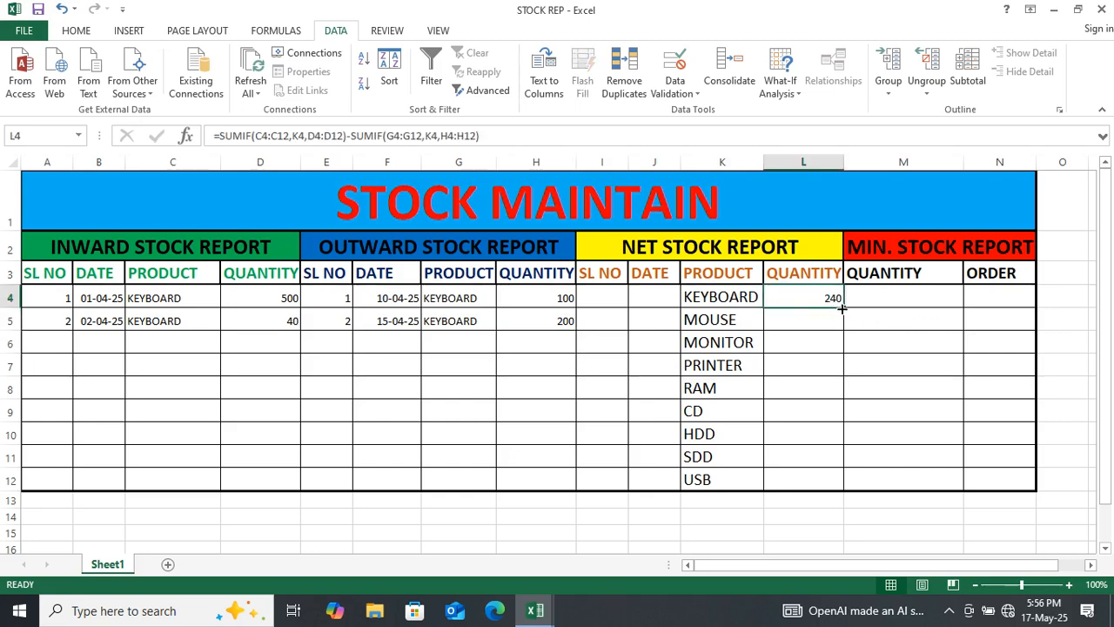
pyautogui.moveTo(845, 308); pyautogui.dragTo(840, 481)
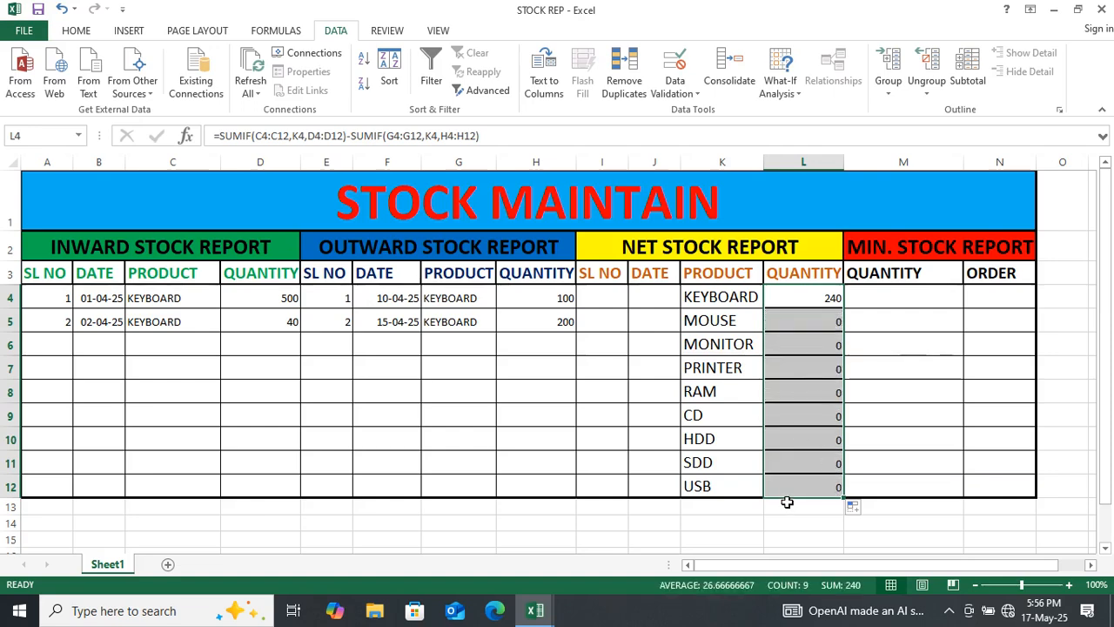
# - Enter serial number 3 and the date 15-4-2025 in the third Inward Stock row, cells A6 and B6
pyautogui.click(68, 345)
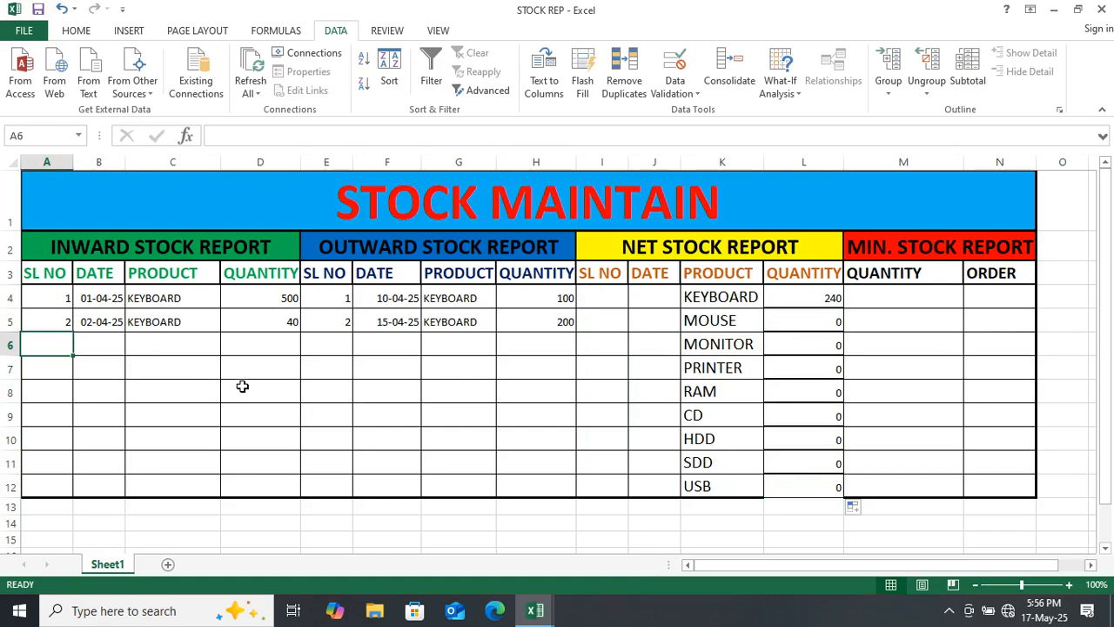
pyautogui.write('3')
pyautogui.press('Tab')
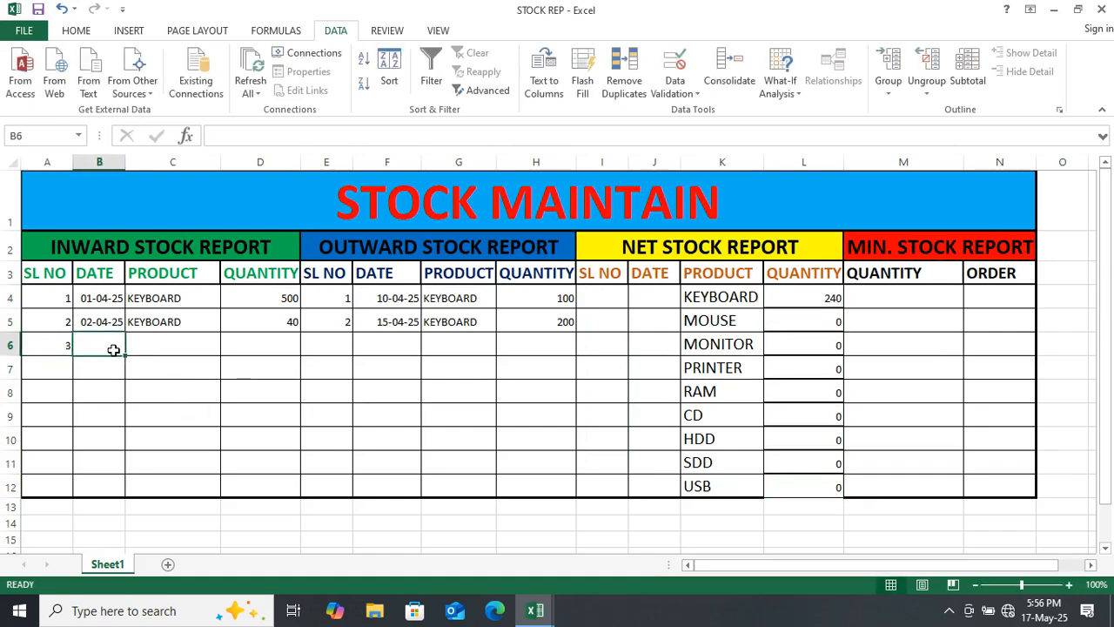
pyautogui.write('15-4-2025')
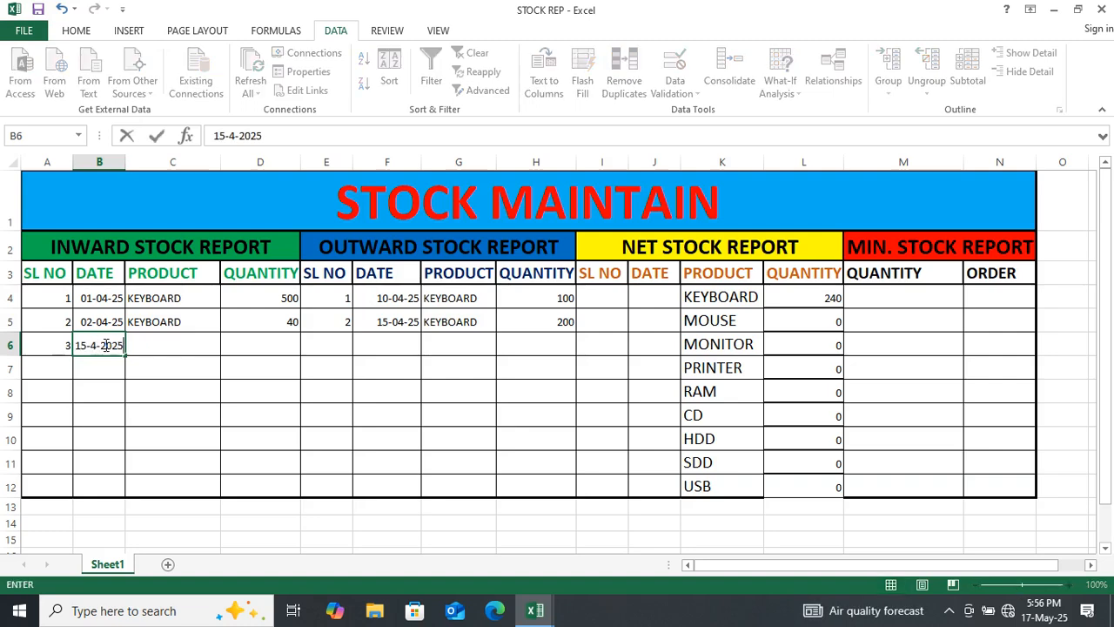
pyautogui.press('Tab')
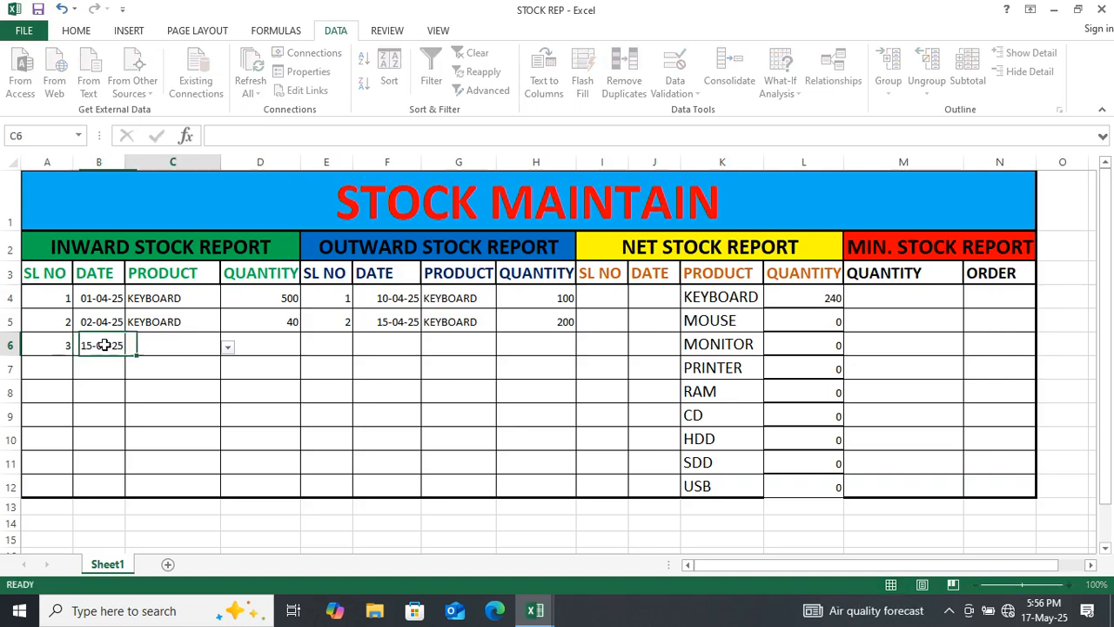
# - Choose MOUSE as the product in C6 and enter an inward quantity of 25 in D6
pyautogui.click(225, 347)
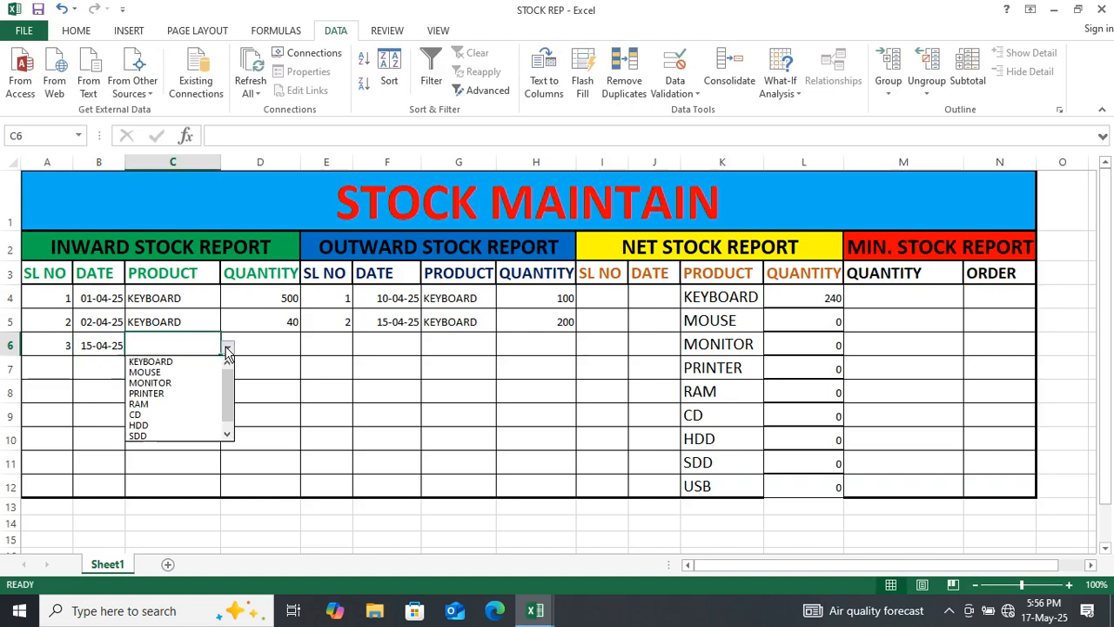
pyautogui.click(150, 371)
pyautogui.click(270, 347)
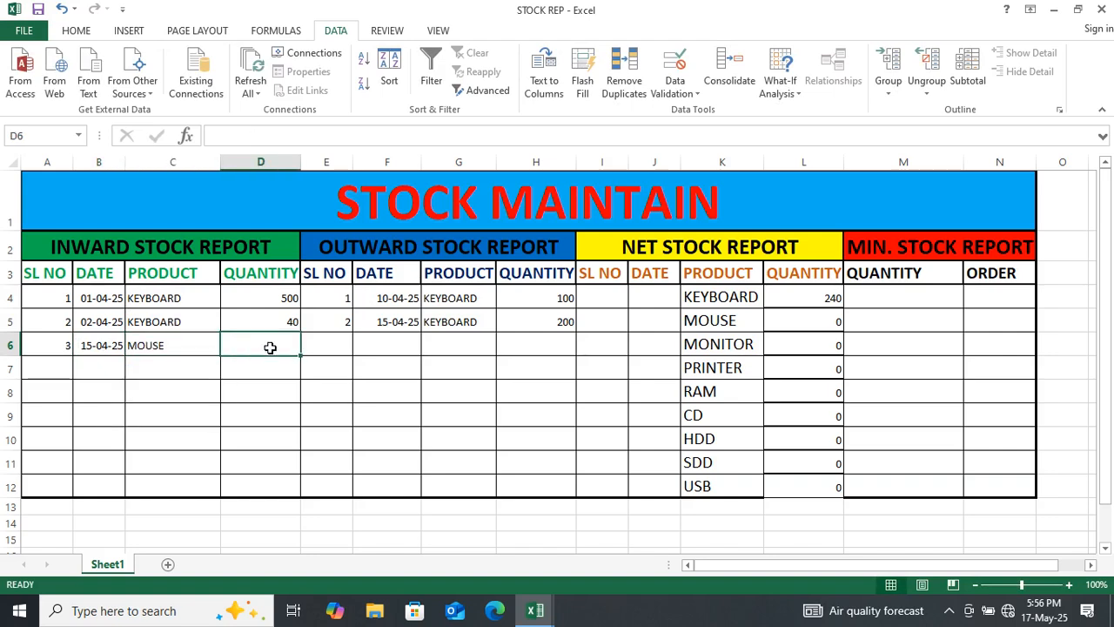
pyautogui.write('25')
pyautogui.press('Tab')
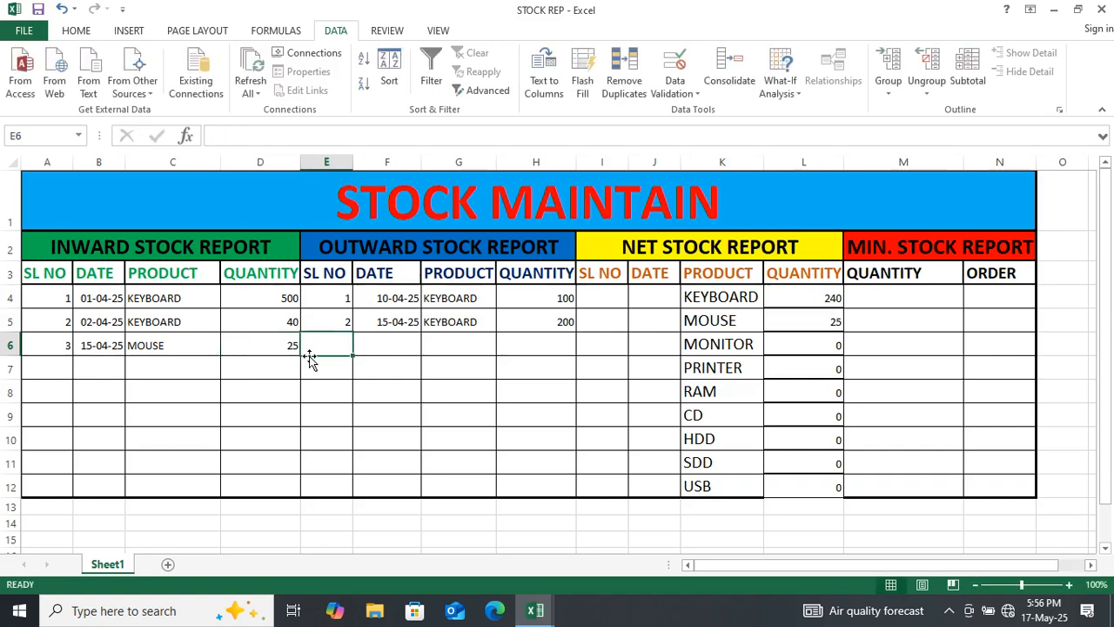
# - Enter serial number 3 and the date 28-4-2025 in the third Outward Stock row, cells E6 and F6
pyautogui.write('3')
pyautogui.press('Tab')
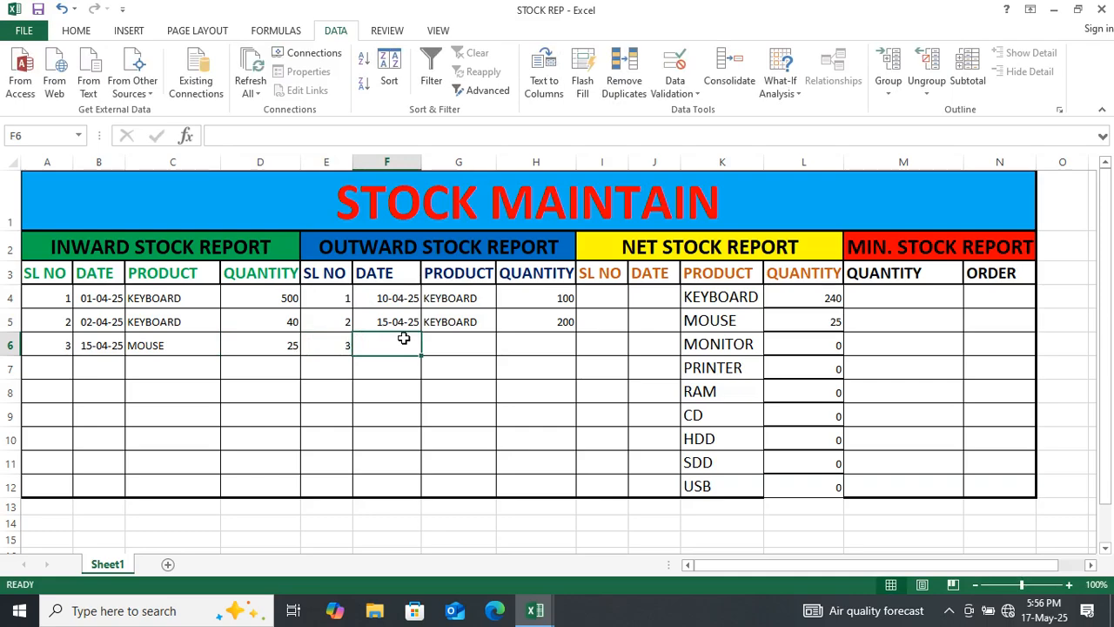
pyautogui.write('28-4-2025')
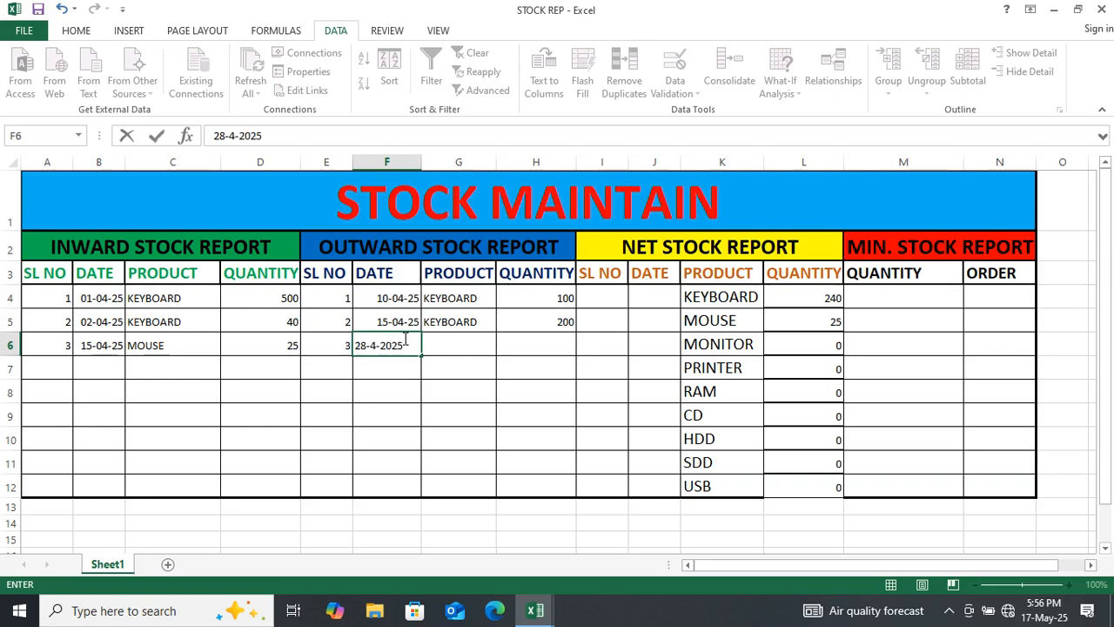
pyautogui.press('Tab')
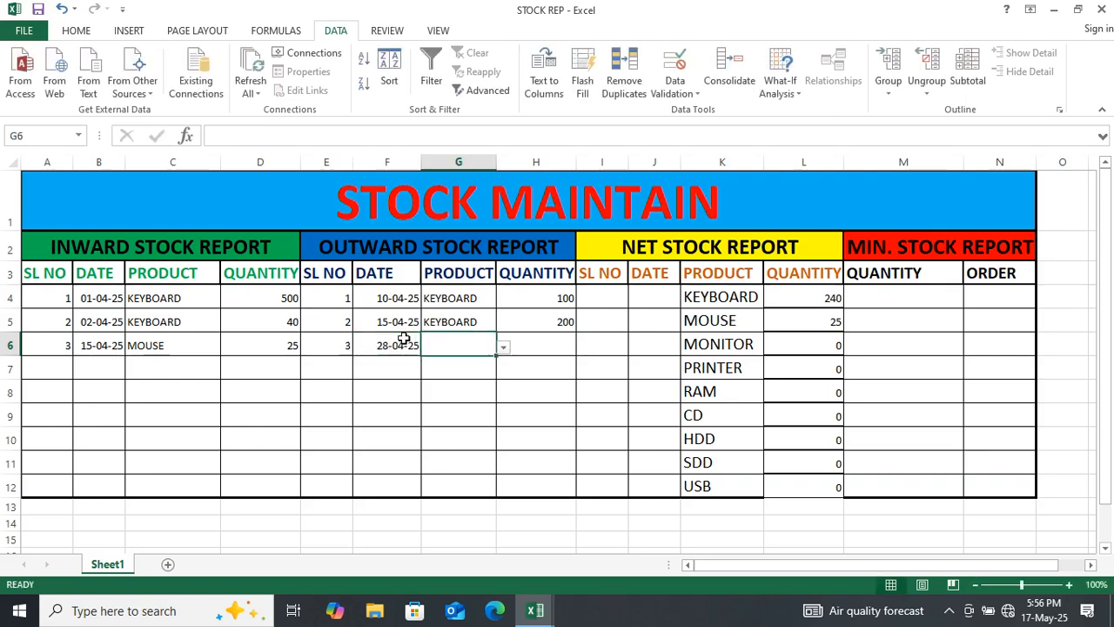
# - Choose MOUSE as the product in G6 and enter an outward quantity of 10 in H6
pyautogui.click(503, 349)
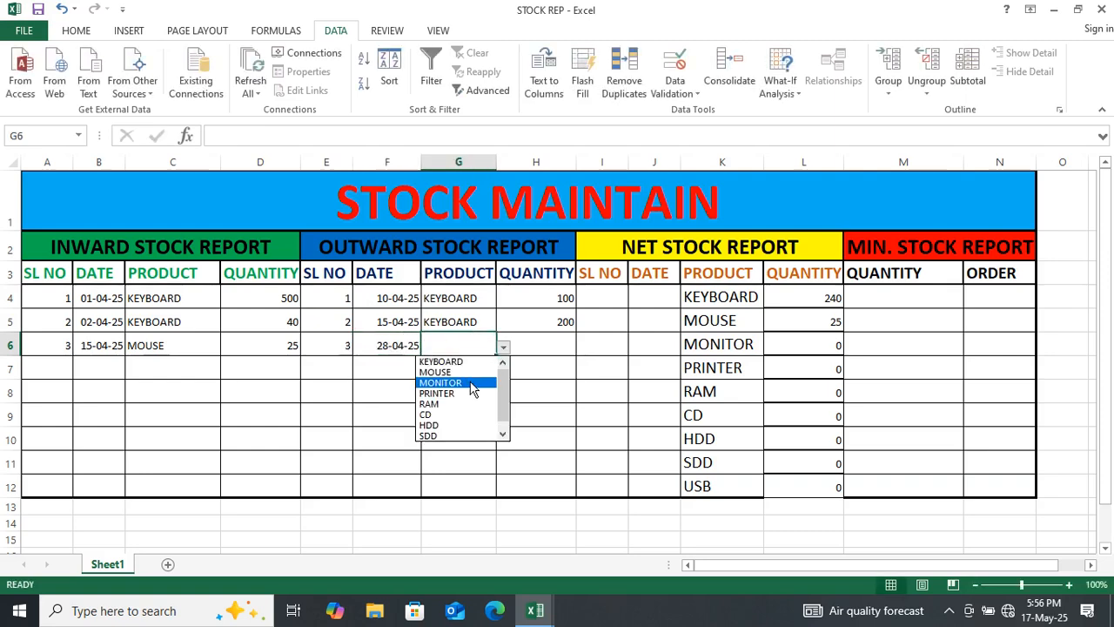
pyautogui.click(474, 369)
pyautogui.click(560, 351)
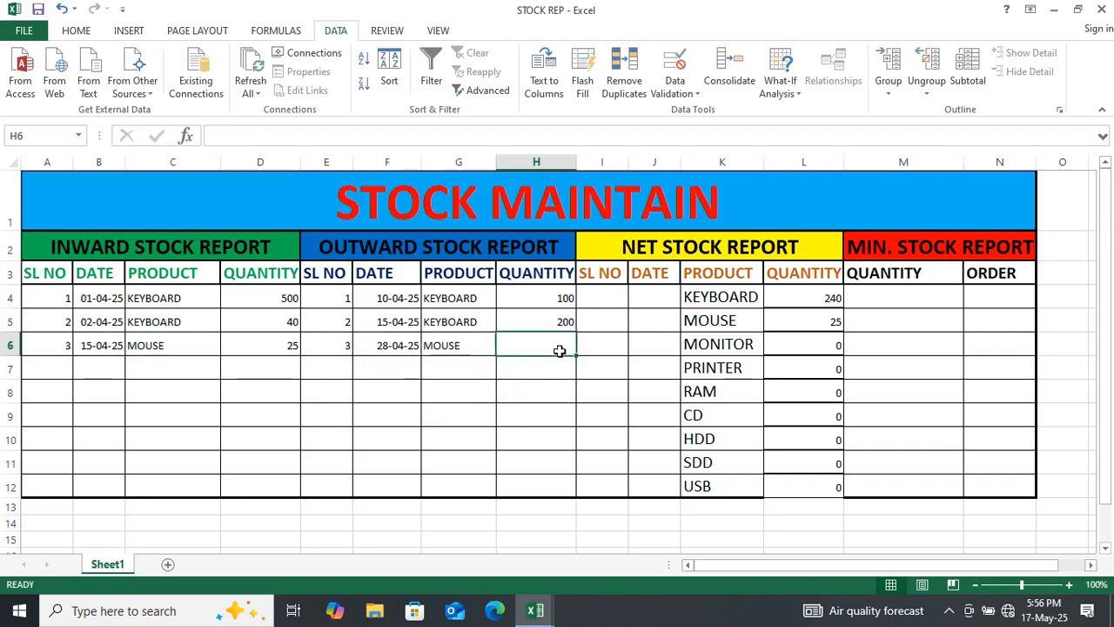
pyautogui.write('10')
pyautogui.press('Return')
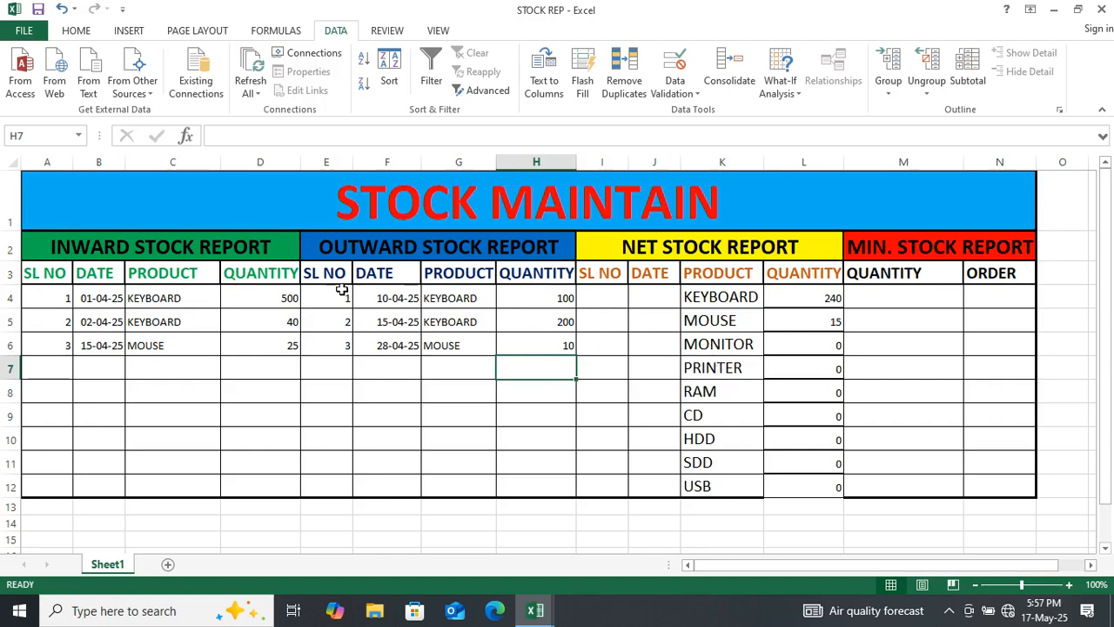
# - Enter a minimum stock quantity of 5 for KEYBOARD, MOUSE and MONITOR in cells M4 to M6
pyautogui.click(891, 299)
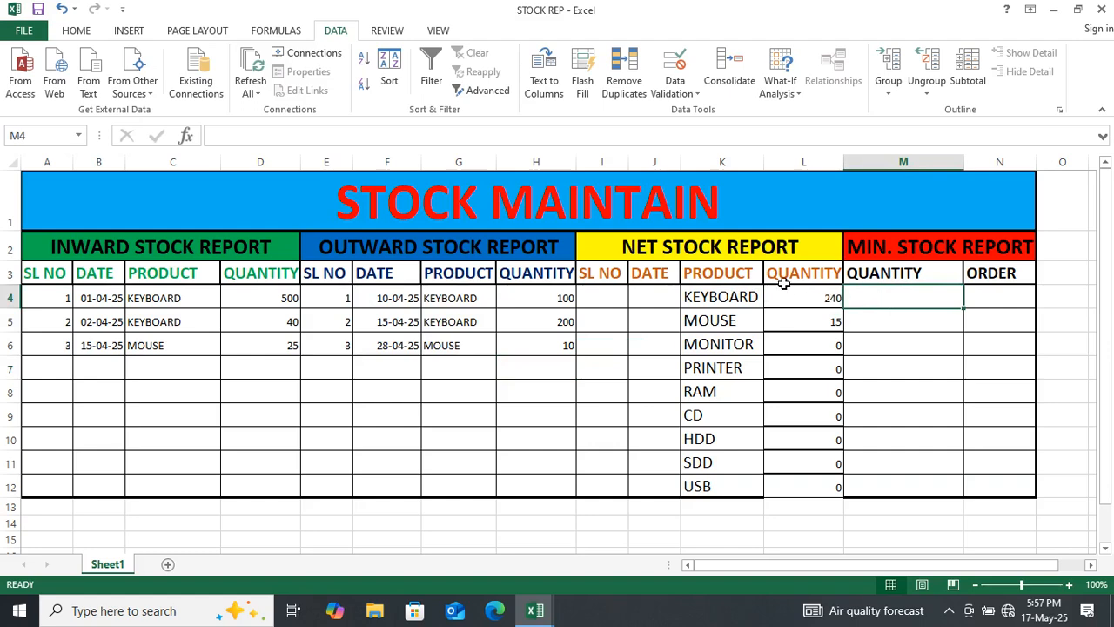
pyautogui.click(830, 322)
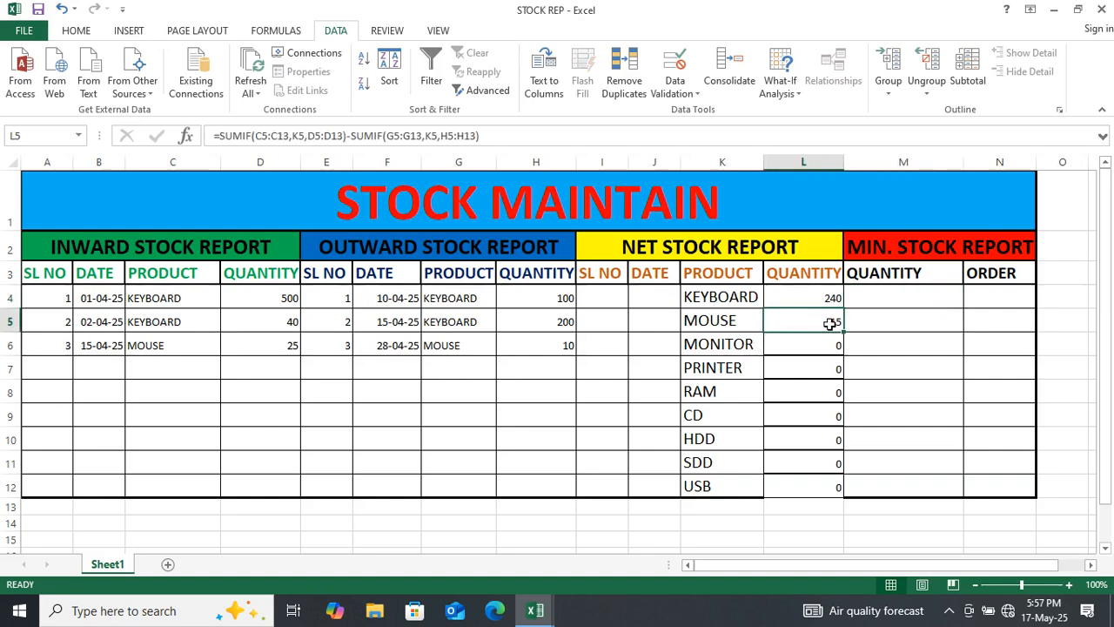
pyautogui.click(888, 295)
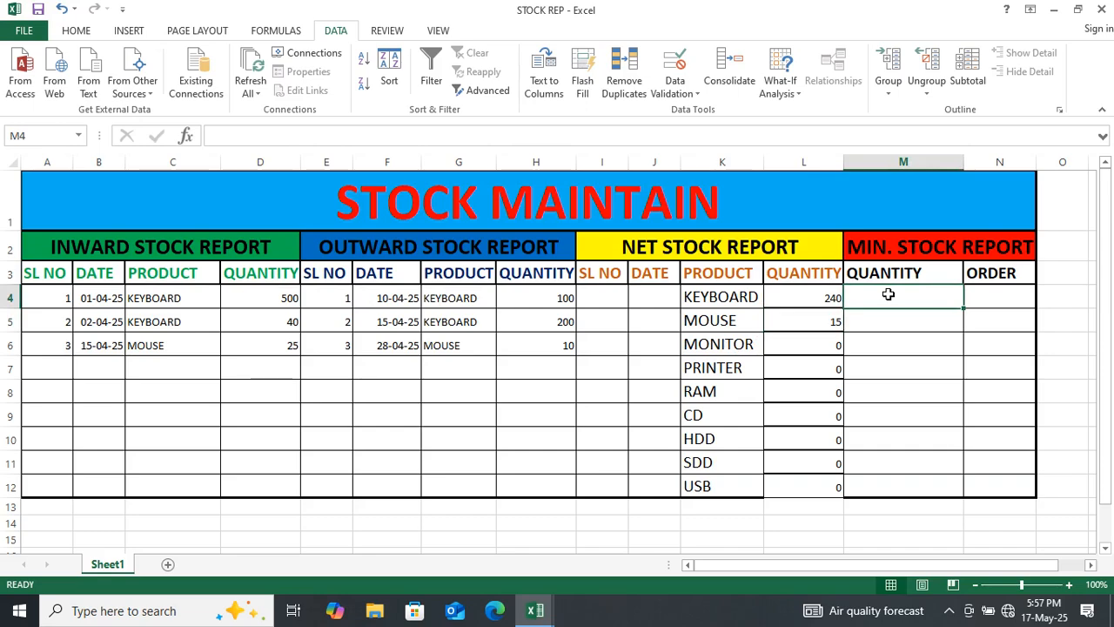
pyautogui.write('5')
pyautogui.press('Return')
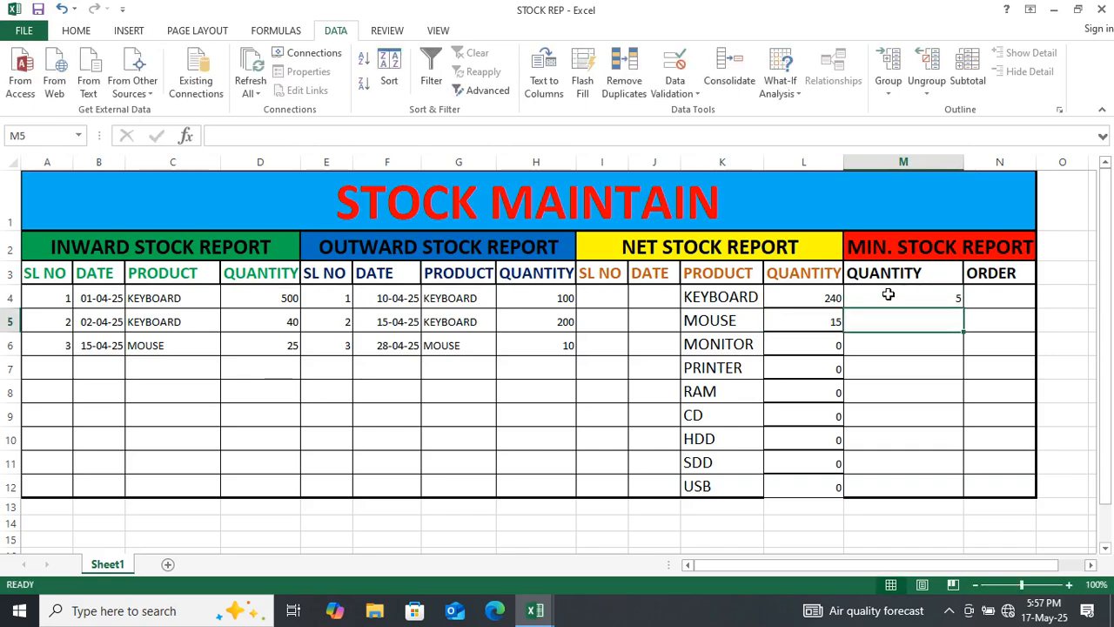
pyautogui.write('5')
pyautogui.press('Return')
pyautogui.write('5')
pyautogui.hotkey('ctrl', 'Return')
pyautogui.press('Return')
pyautogui.write('45')
pyautogui.press('Return')
pyautogui.write('5')
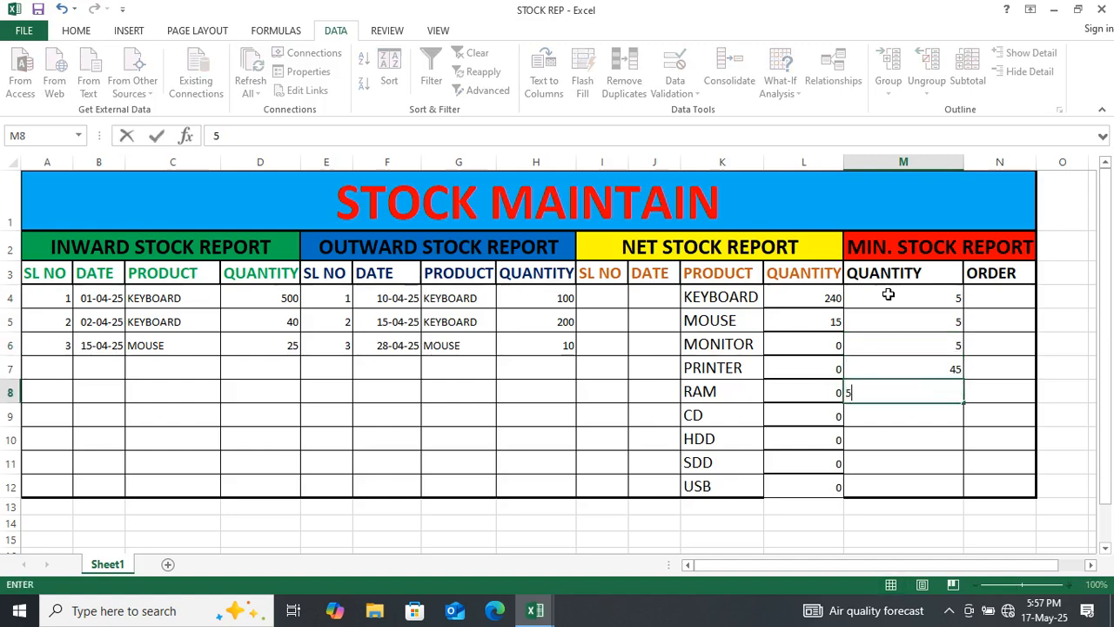
pyautogui.press('Up')
# - Copy the minimum quantity 5 from M6 down through M12 for the remaining products
pyautogui.press('Up')
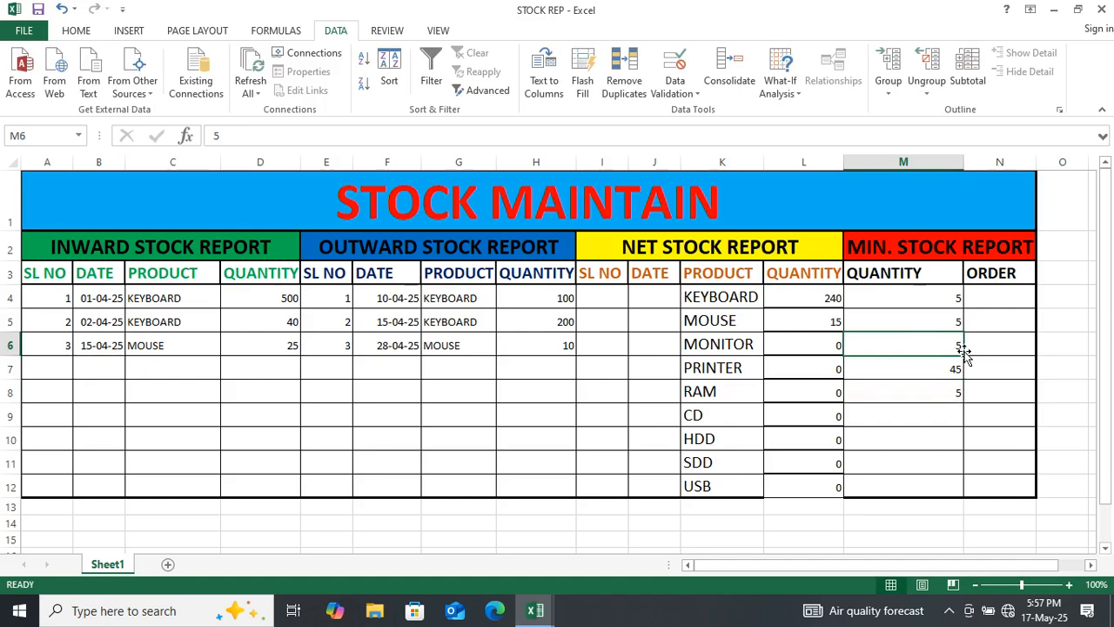
pyautogui.moveTo(965, 357); pyautogui.dragTo(943, 483)
pyautogui.click(935, 463)
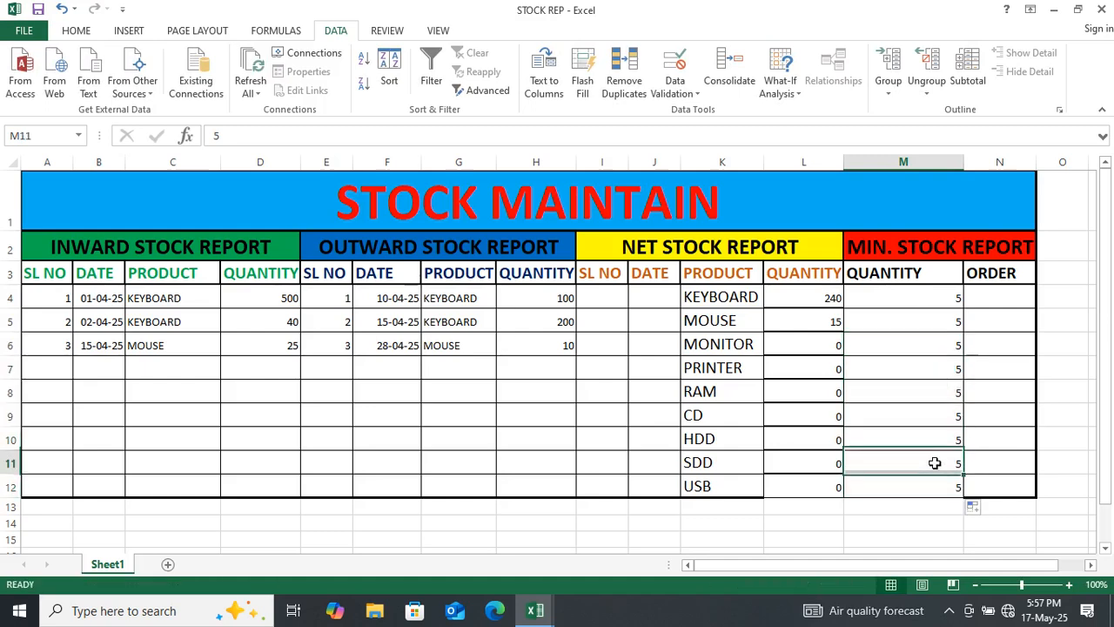
# - Enter the formula =IF(L4<=M4,"order","") in the KEYBOARD row's ORDER cell N4
pyautogui.click(989, 289)
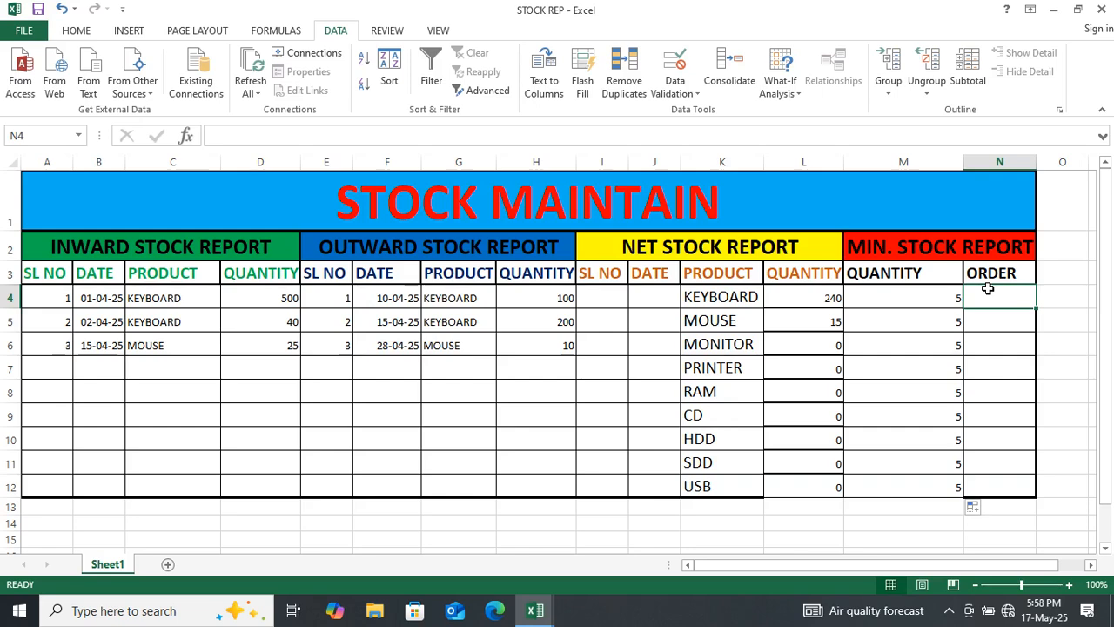
pyautogui.write('=if')
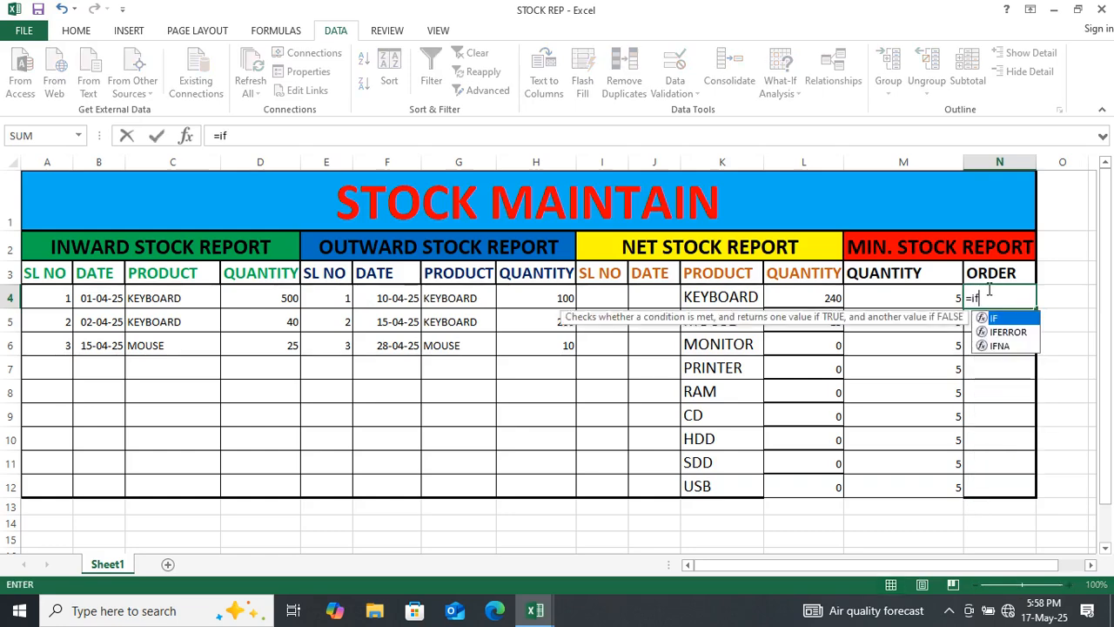
pyautogui.write('(')
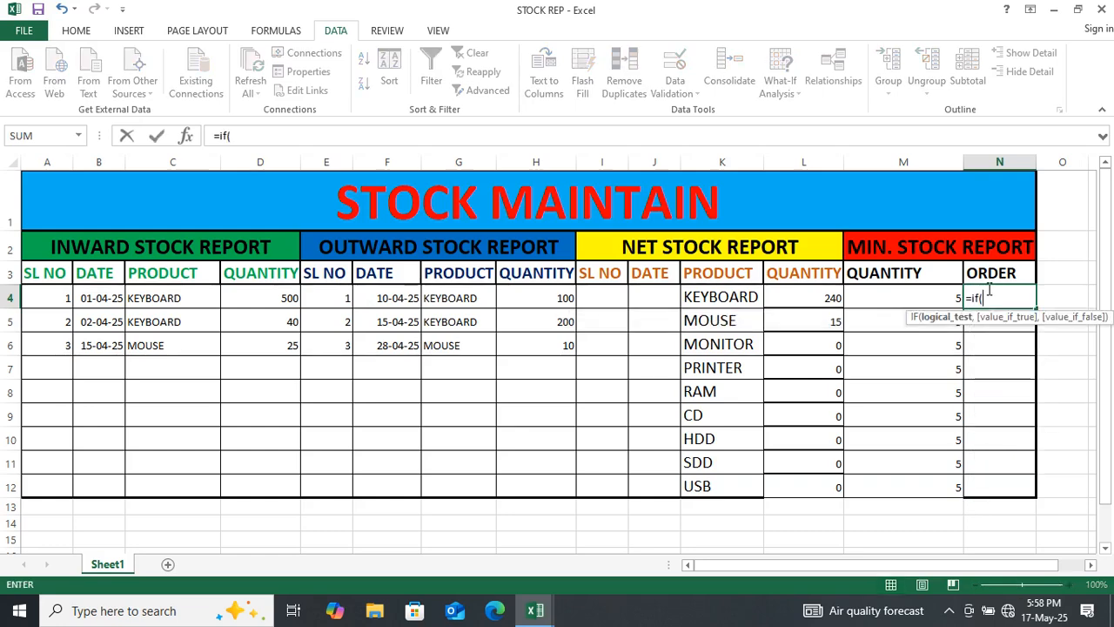
pyautogui.click(834, 299)
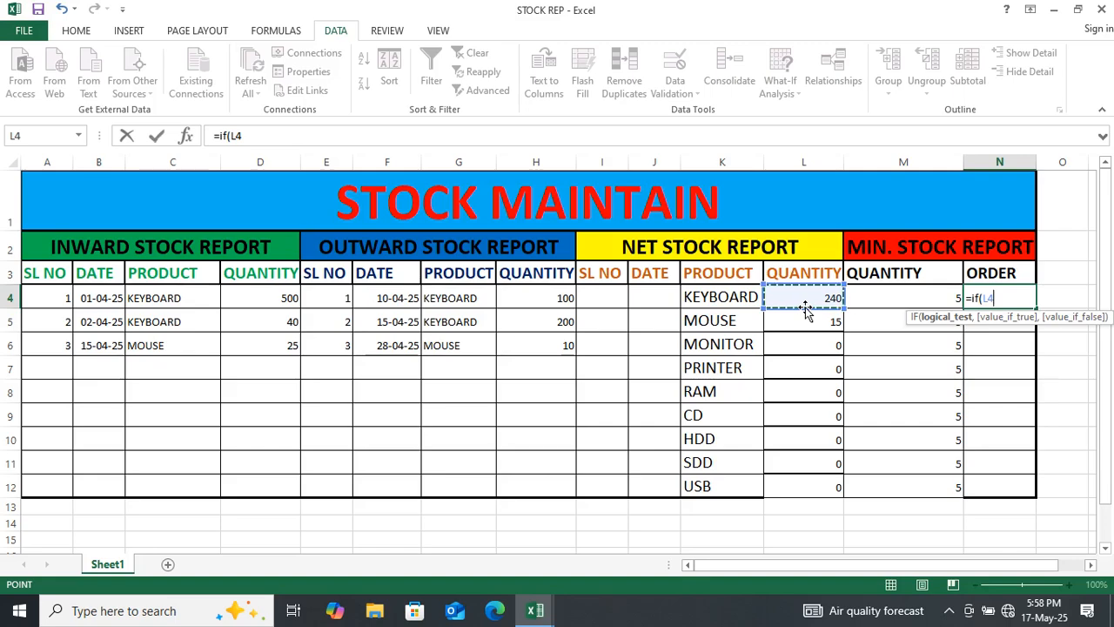
pyautogui.write('<=')
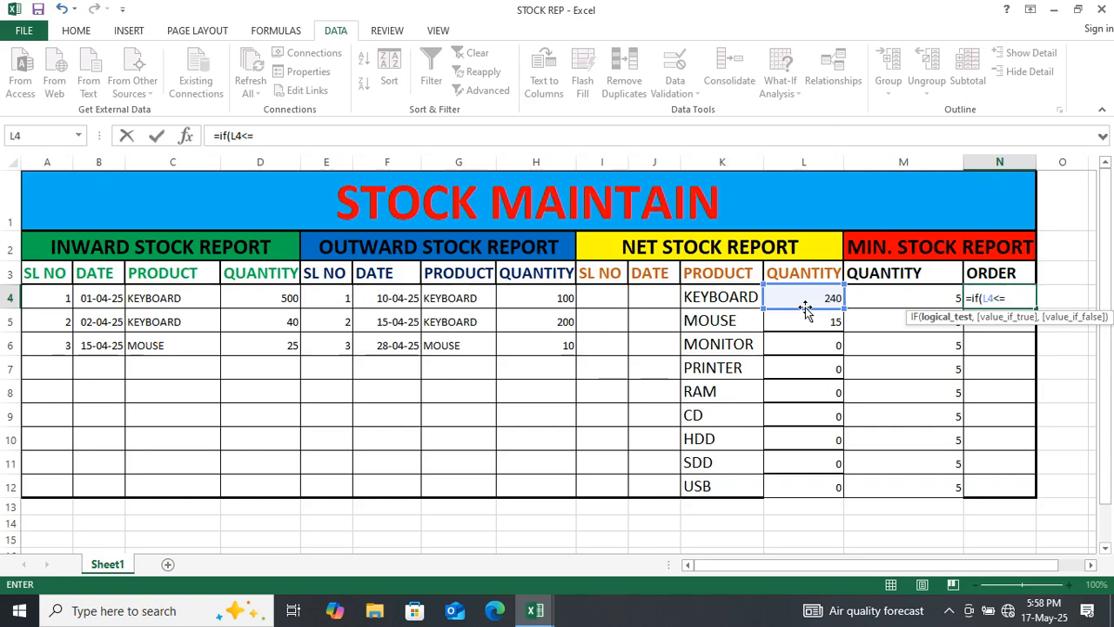
pyautogui.click(886, 301)
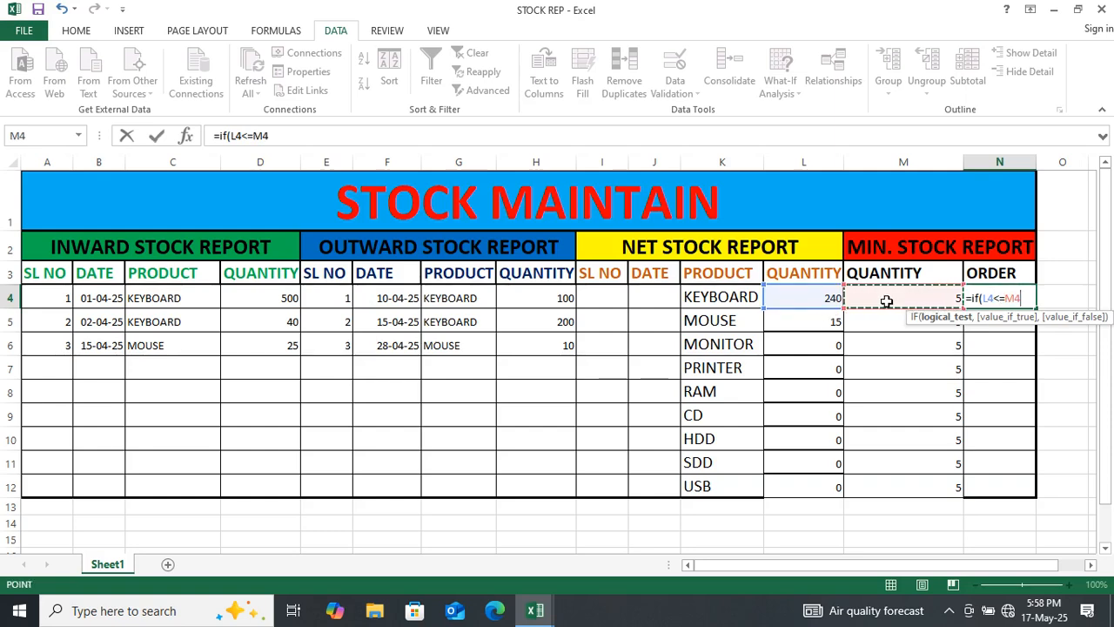
pyautogui.write(',')
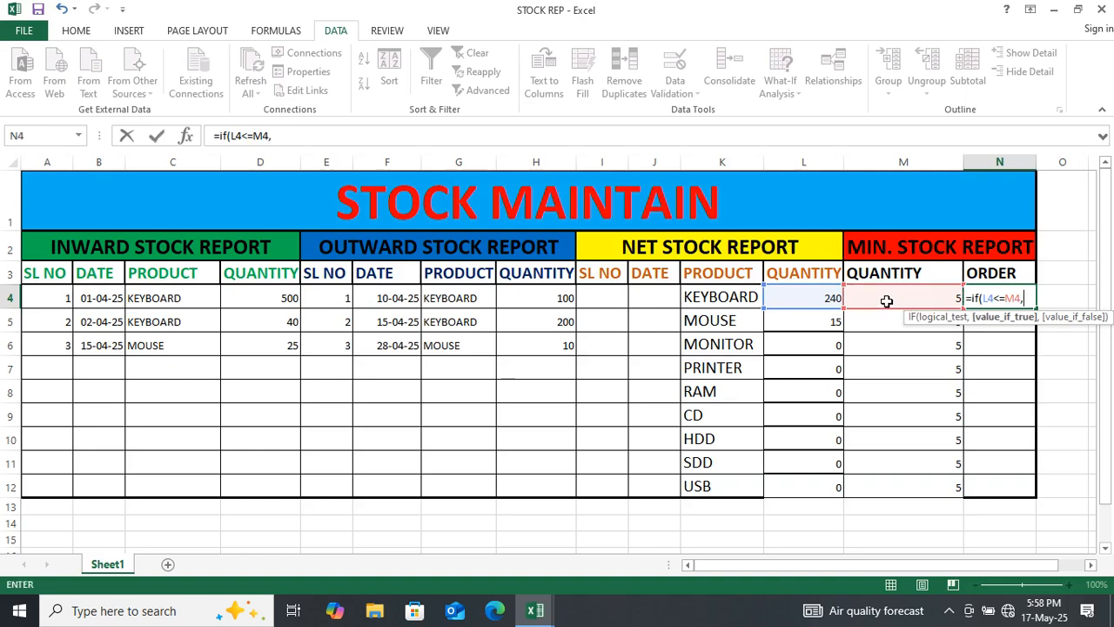
pyautogui.write('"order",')
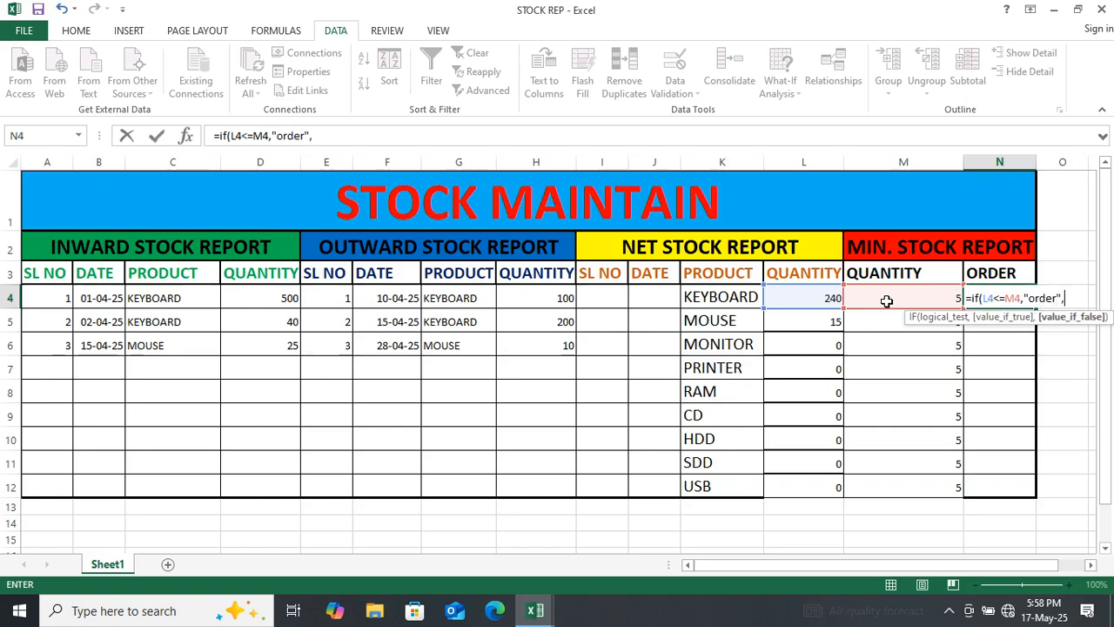
pyautogui.write('"')
pyautogui.write('"")')
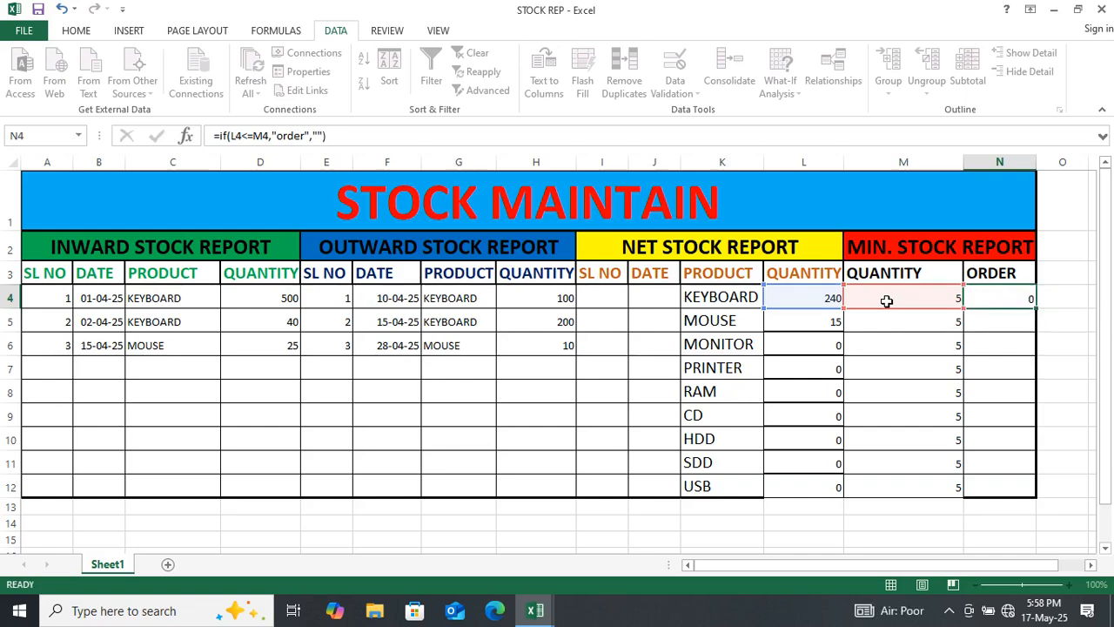
pyautogui.press('Return')
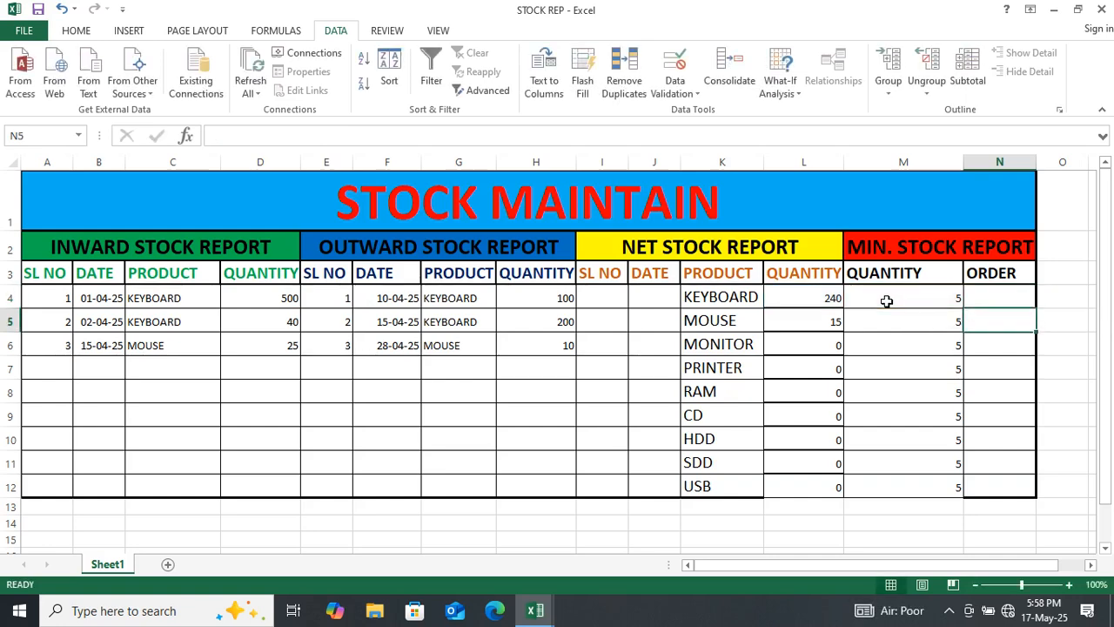
# - Copy the ORDER formula from N4 down through N12 for the remaining products
pyautogui.click(987, 294)
pyautogui.click(934, 297)
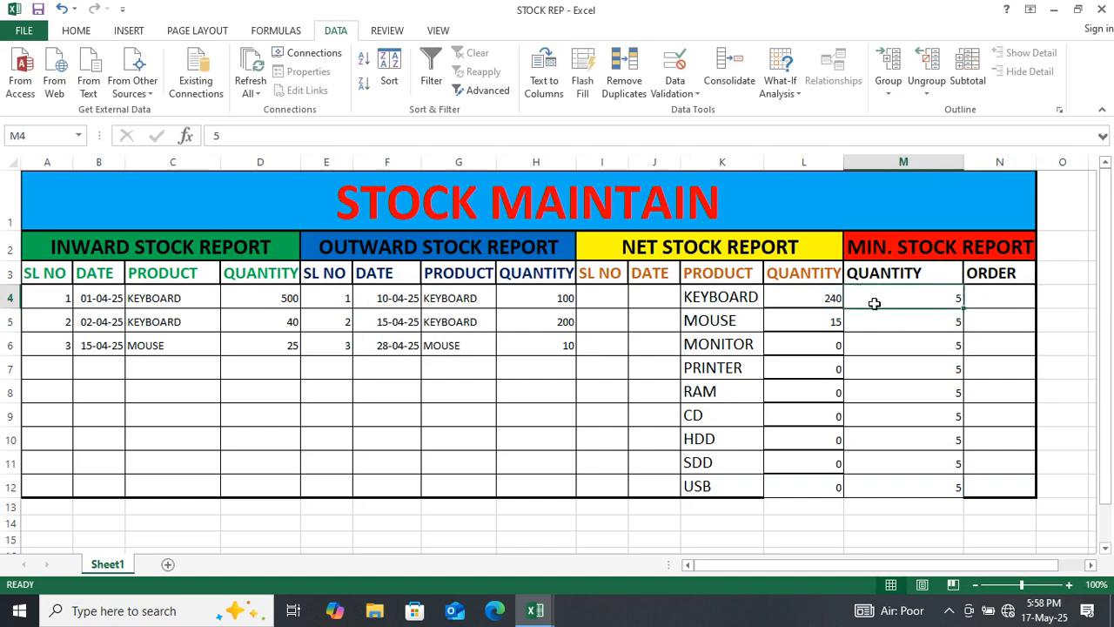
pyautogui.click(808, 301)
pyautogui.click(1002, 297)
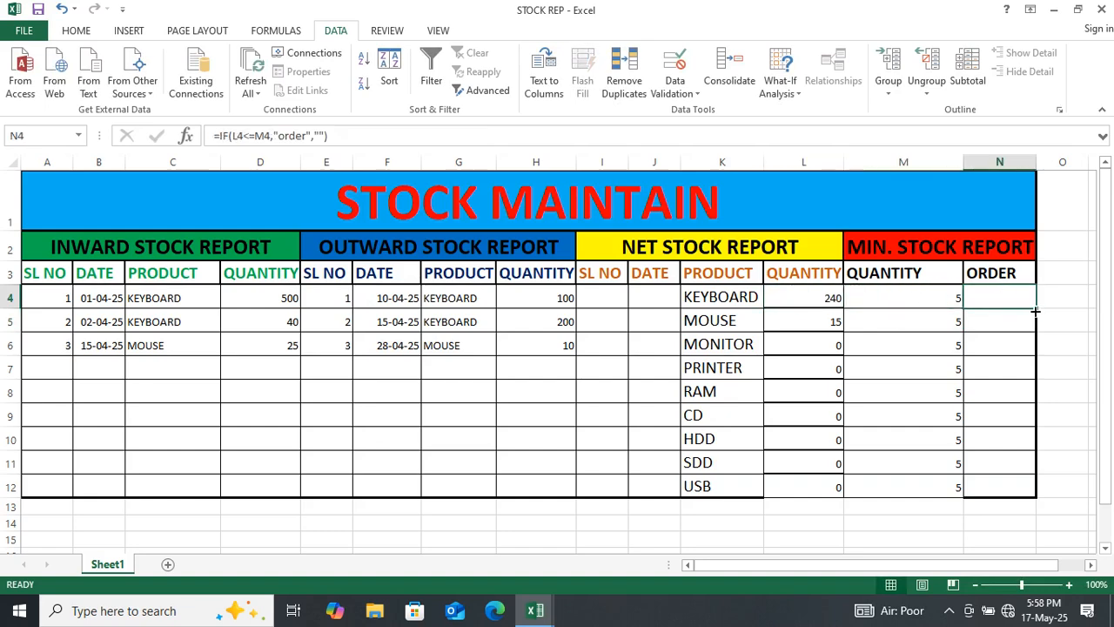
pyautogui.moveTo(1035, 309); pyautogui.dragTo(1035, 495)
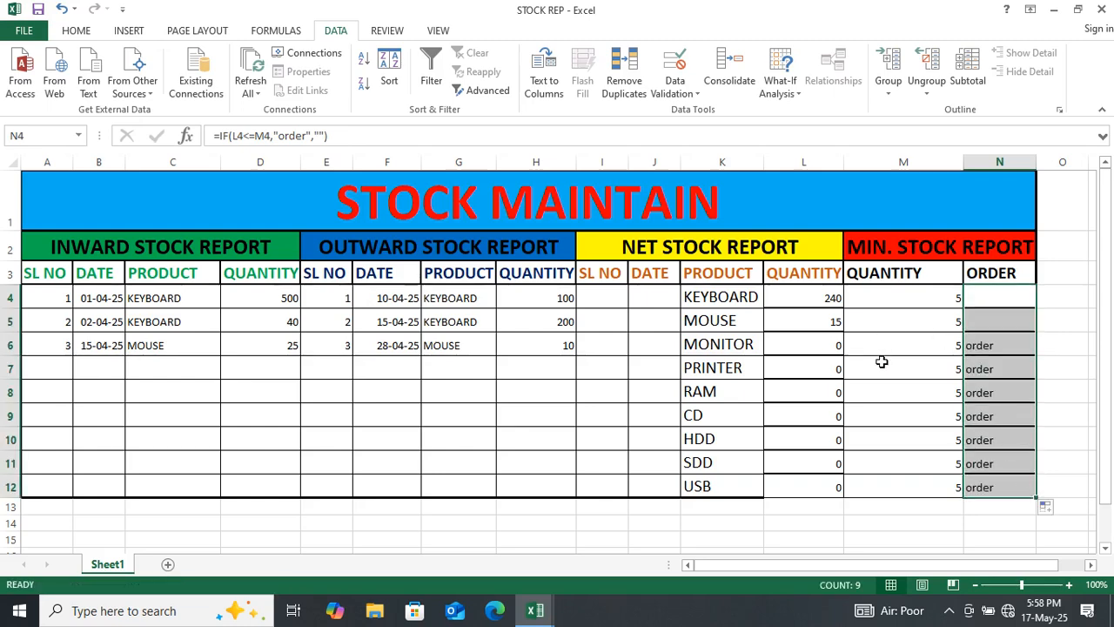
# - Enter the date 30-4-2025 in F7 of the Outward Stock section and choose MOUSE as the product in G7
pyautogui.click(402, 365)
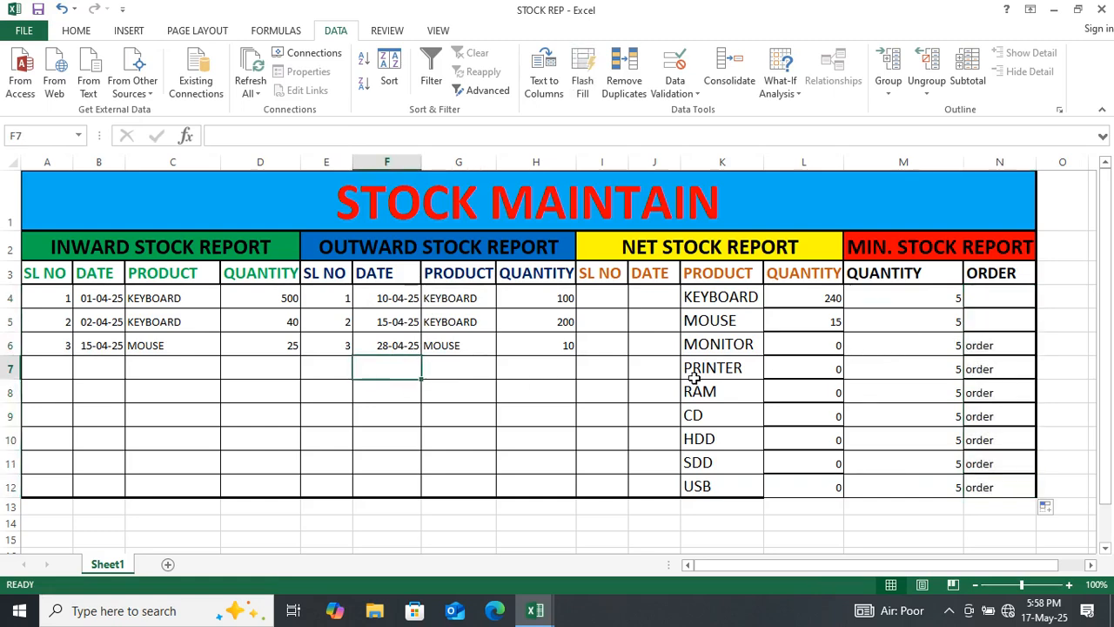
pyautogui.write('30-4-20')
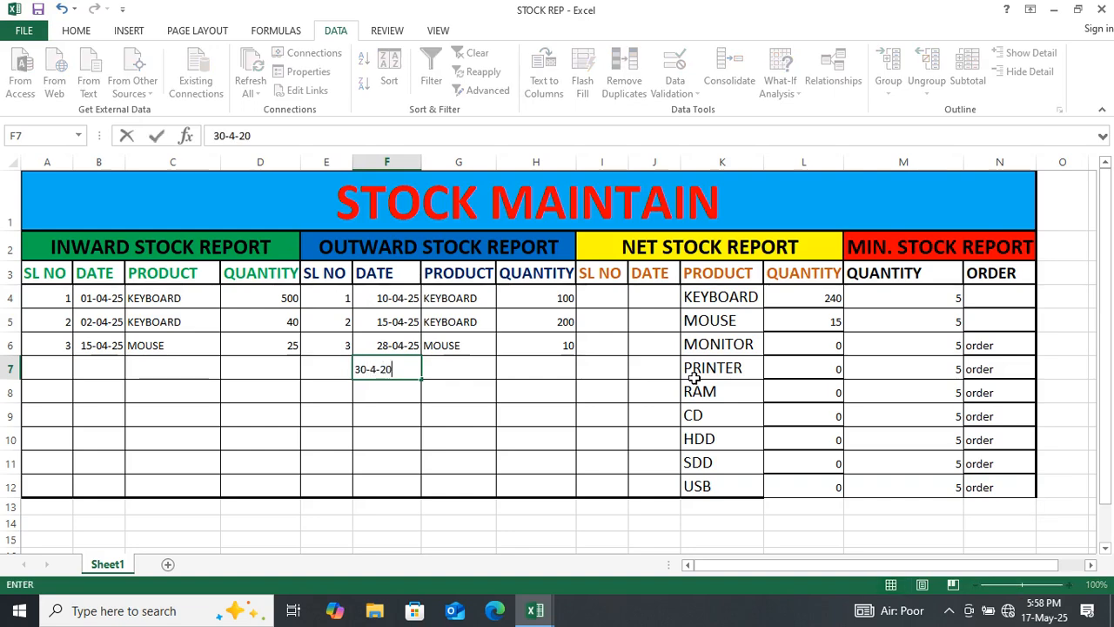
pyautogui.write('25')
pyautogui.press('Tab')
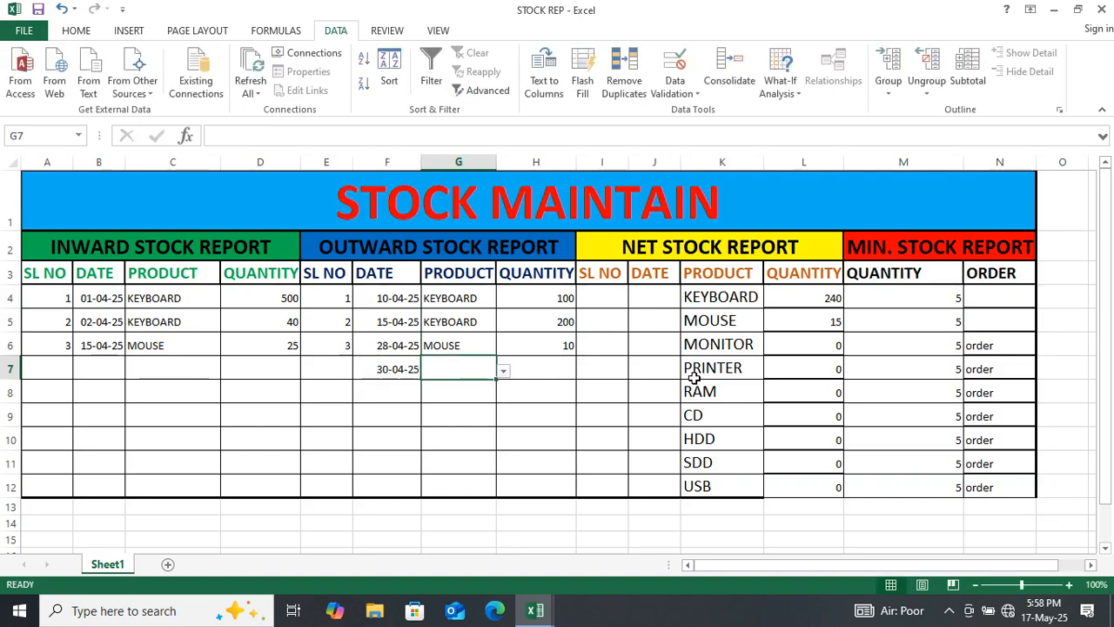
pyautogui.click(503, 371)
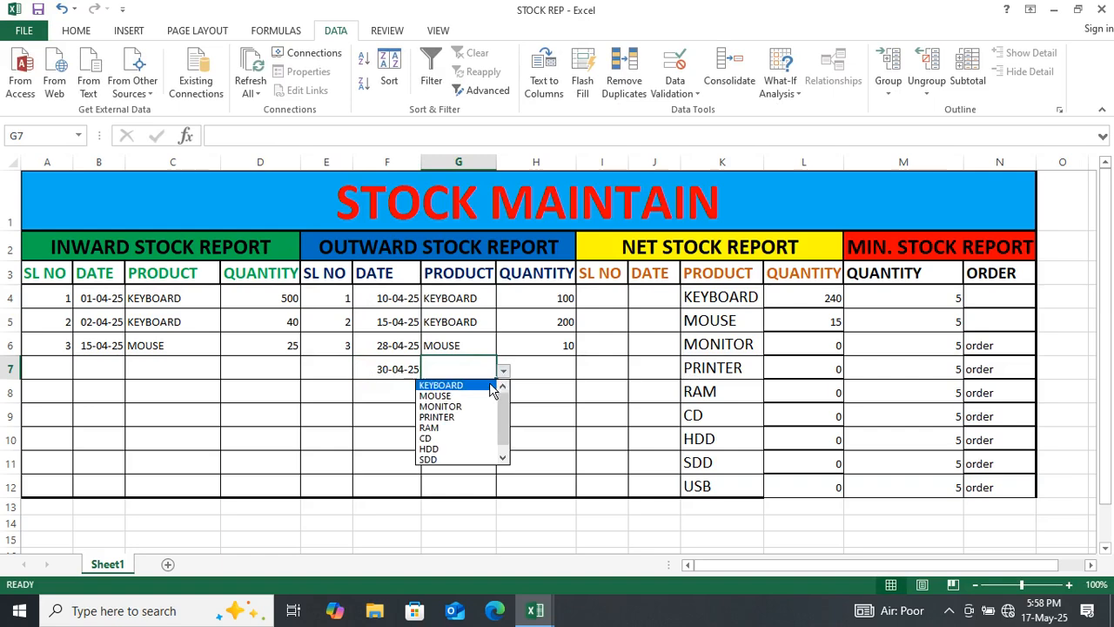
pyautogui.click(478, 396)
# - Enter an outward quantity of 12 in H7 and check the MOUSE net stock quantity in L5
pyautogui.click(541, 370)
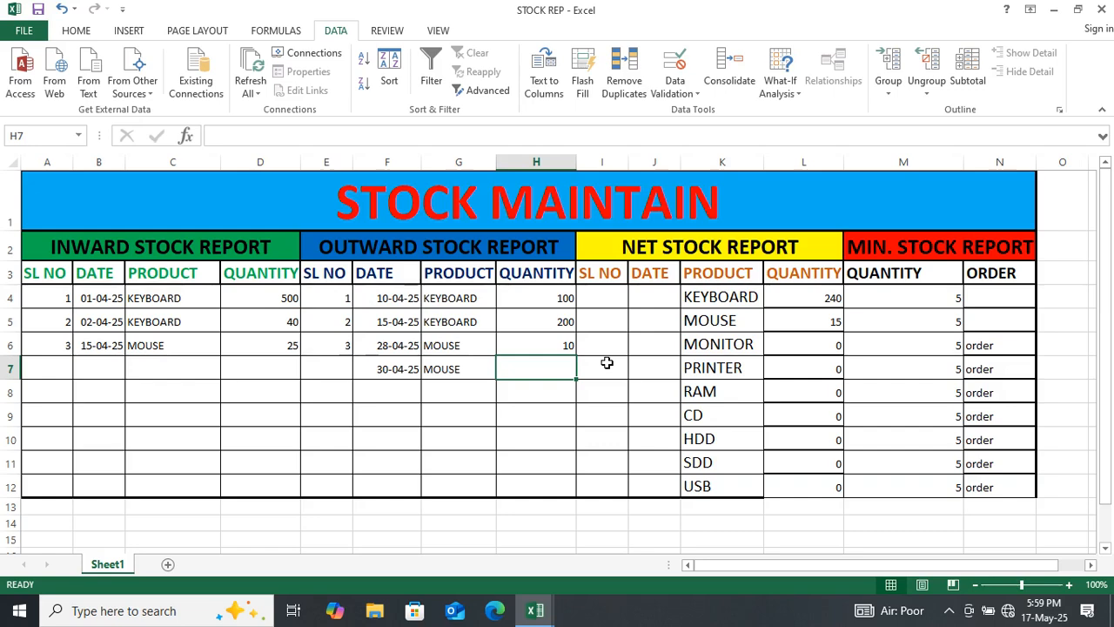
pyautogui.write('12')
pyautogui.press('Return')
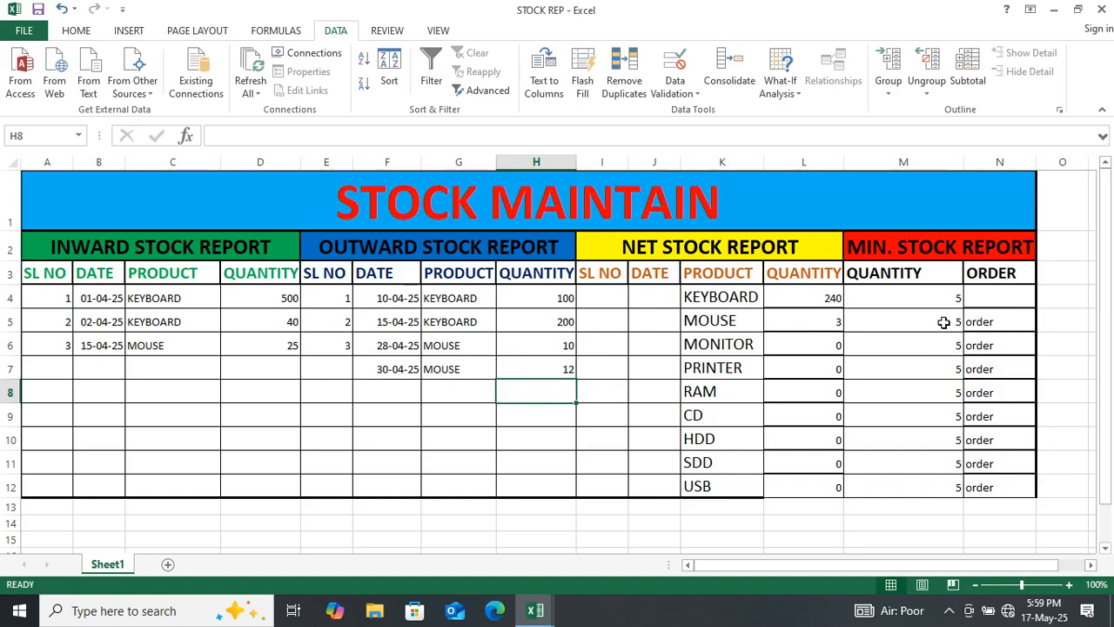
pyautogui.click(816, 321)
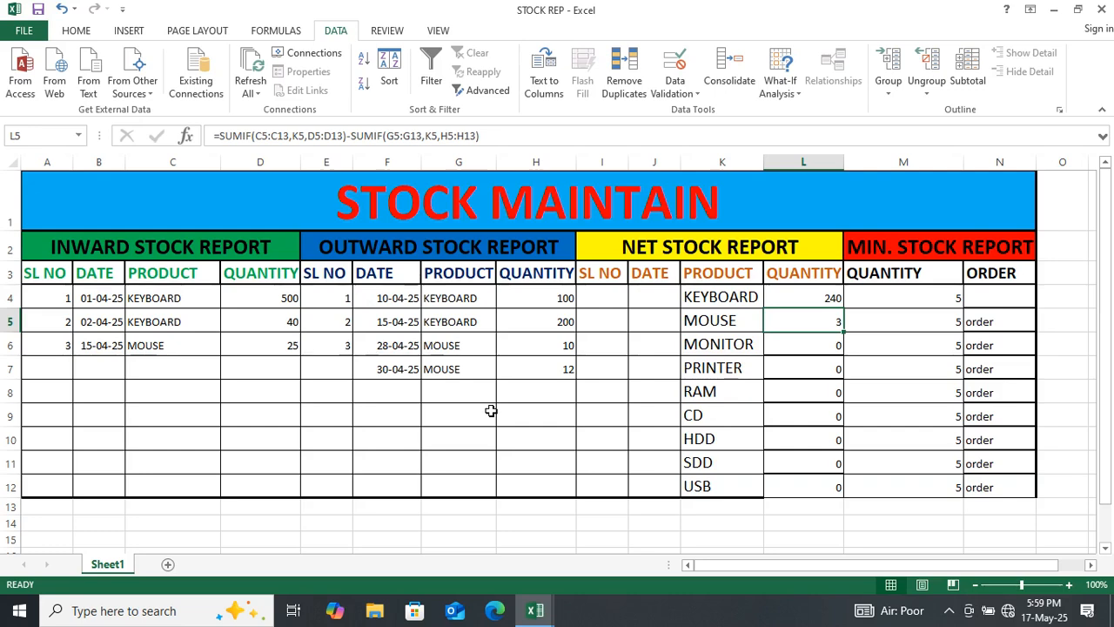
pyautogui.click(510, 457)
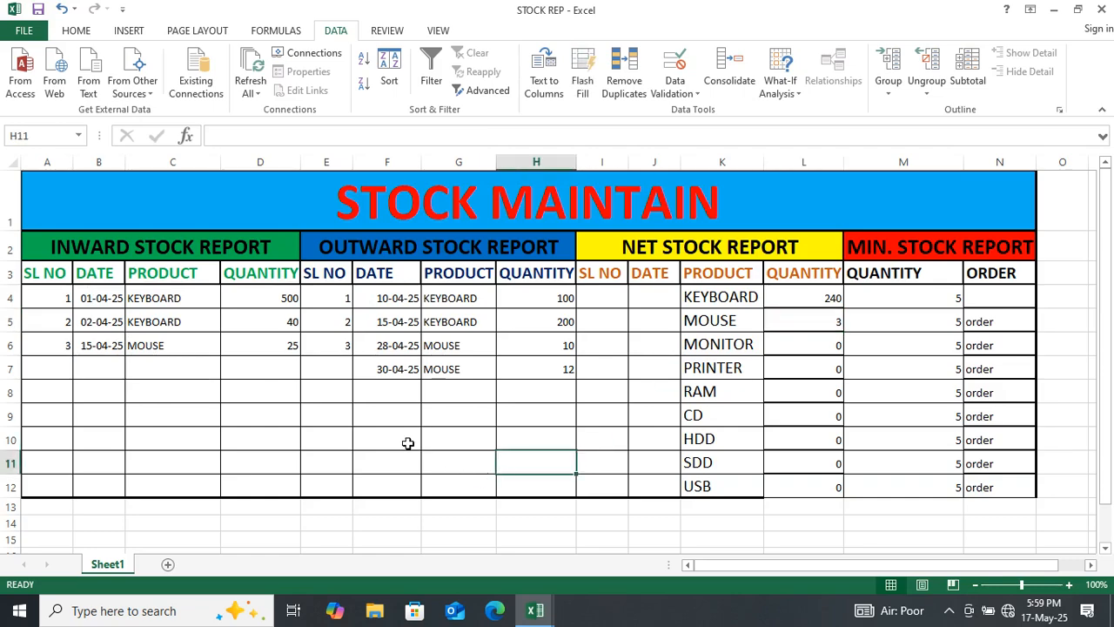